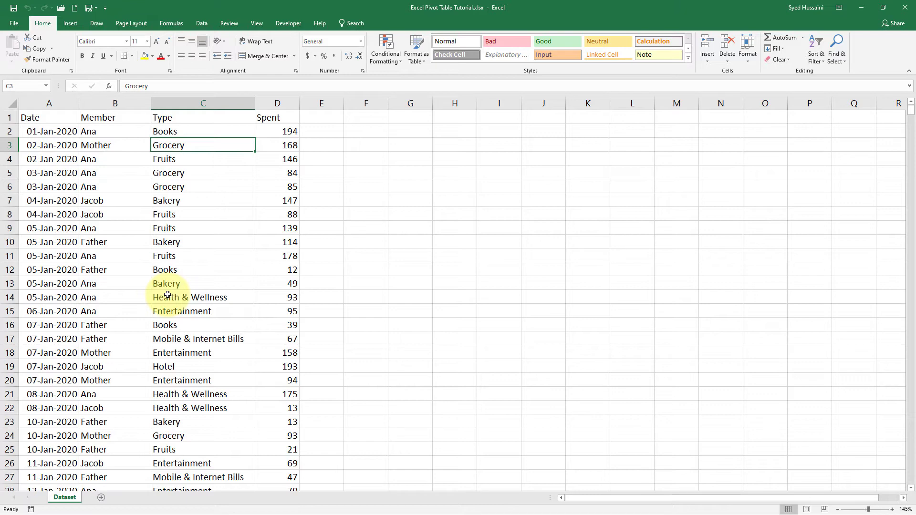
Review the expense dataset from its header row to its last record, including the Date, Member and Type columns.
{"action": "key", "text": "ctrl+Down"}
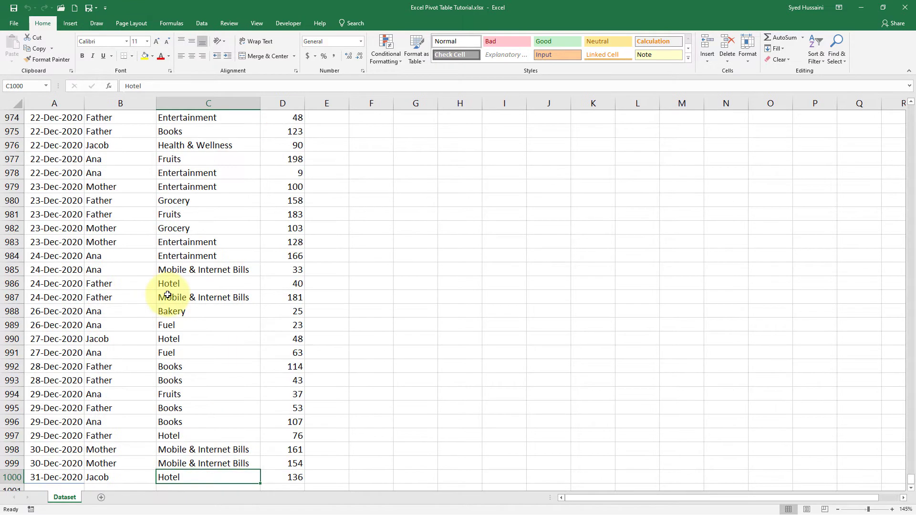
{"action": "key", "text": "ctrl+Up"}
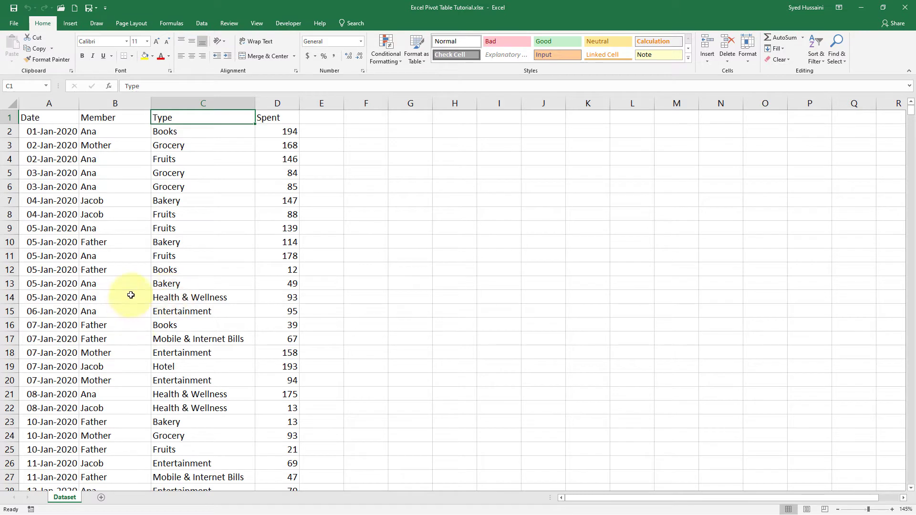
{"action": "left_click", "coordinate": [115, 159]}
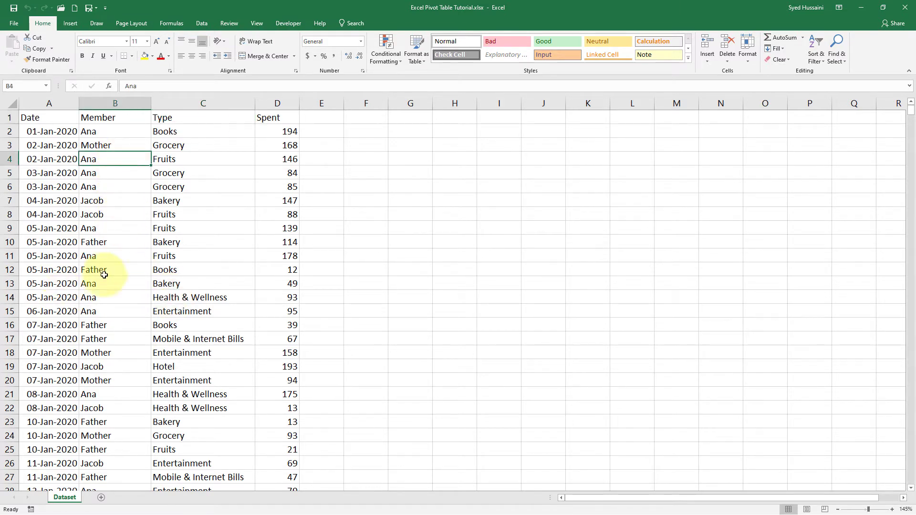
{"action": "left_click", "coordinate": [197, 159]}
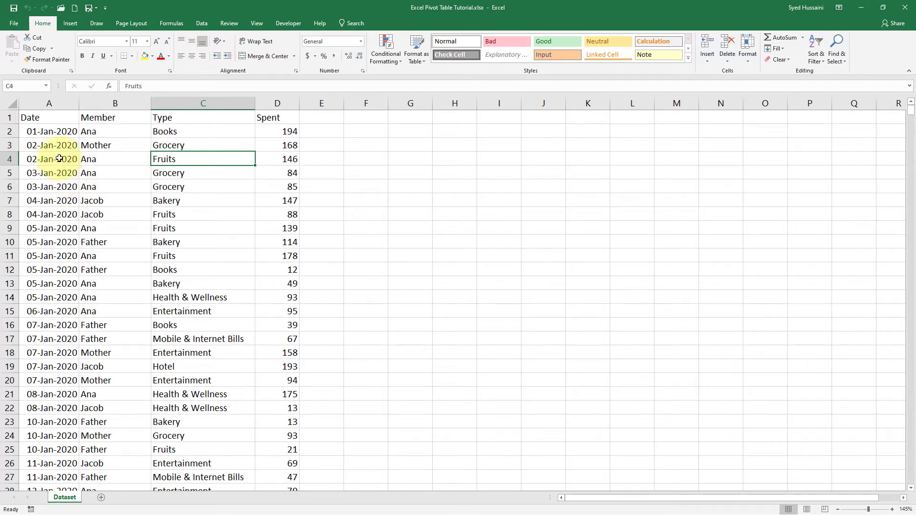
{"action": "left_click", "coordinate": [62, 129]}
Apply filtering to columns A through D of the dataset.
{"action": "left_click_drag", "start_coordinate": [56, 99], "coordinate": [272, 103]}
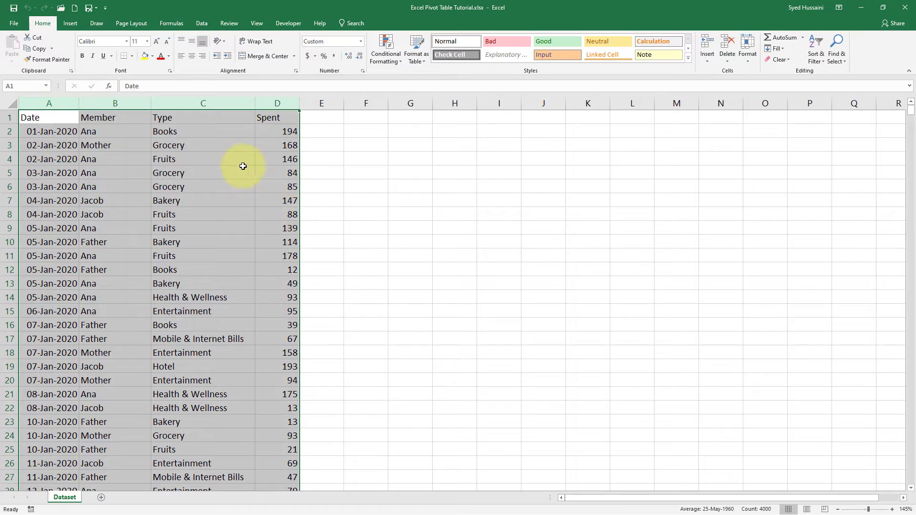
{"action": "left_click", "coordinate": [202, 23]}
{"action": "left_click", "coordinate": [311, 53]}
{"action": "left_click", "coordinate": [246, 238]}
Filter the Member column to show only the first listed family member.
{"action": "left_click", "coordinate": [145, 119]}
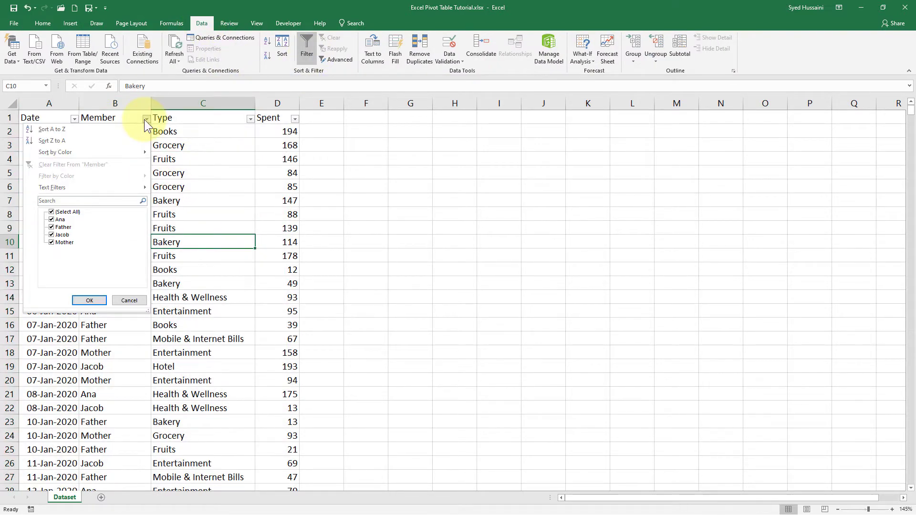
{"action": "left_click", "coordinate": [51, 212]}
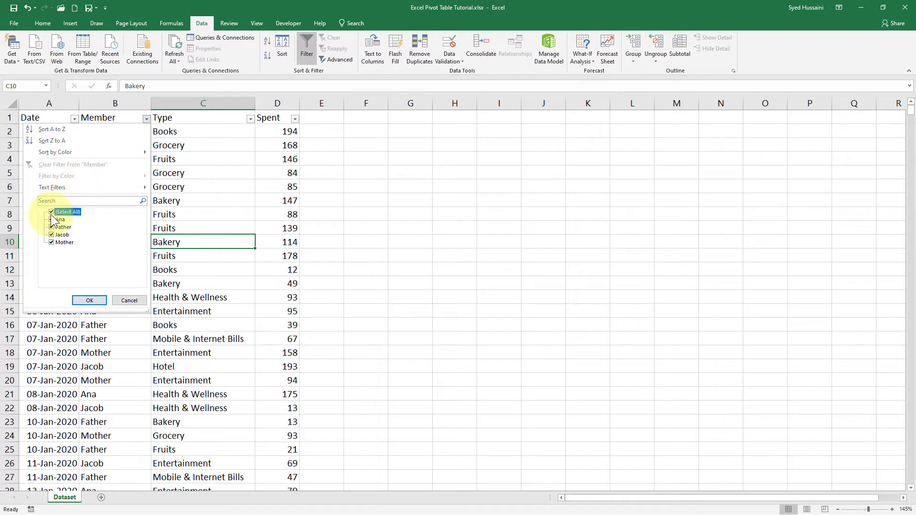
{"action": "left_click", "coordinate": [51, 220]}
{"action": "left_click", "coordinate": [90, 300]}
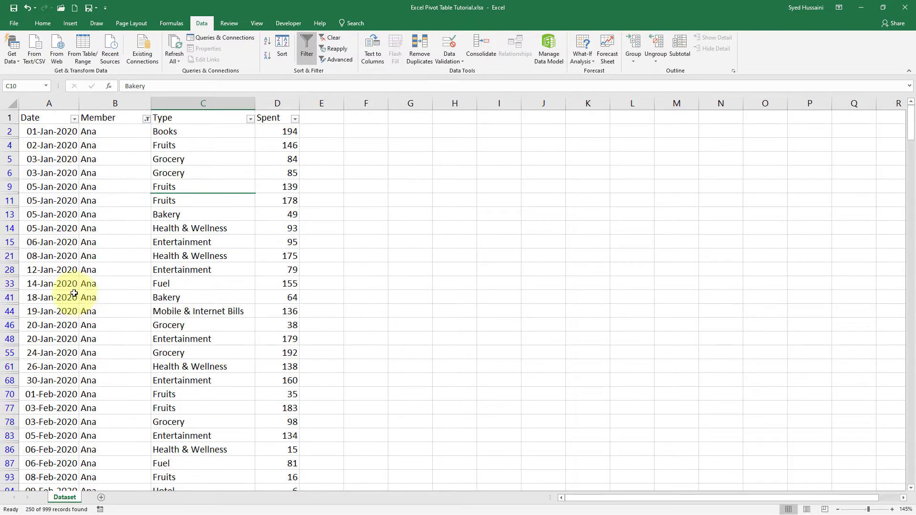
Filter the Date column to show only January 2020.
{"action": "left_click", "coordinate": [75, 119]}
{"action": "left_click", "coordinate": [28, 212]}
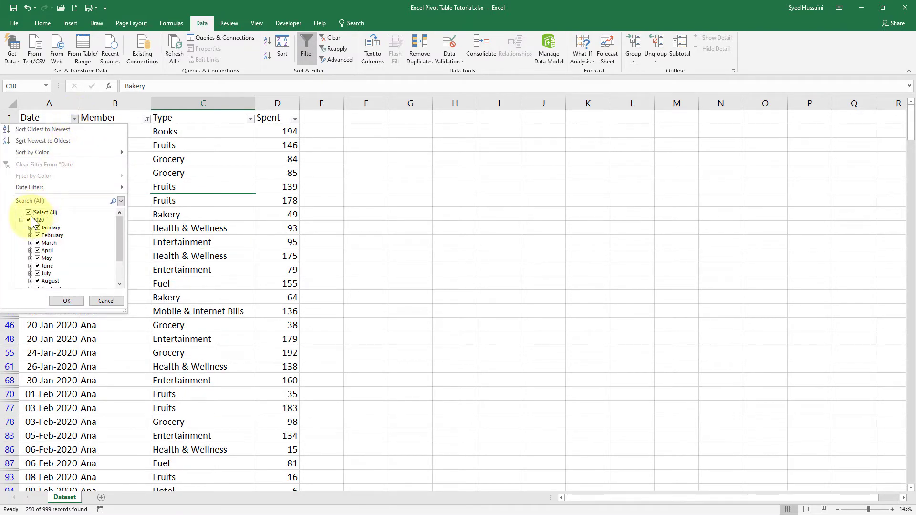
{"action": "left_click", "coordinate": [39, 228]}
{"action": "left_click", "coordinate": [67, 300]}
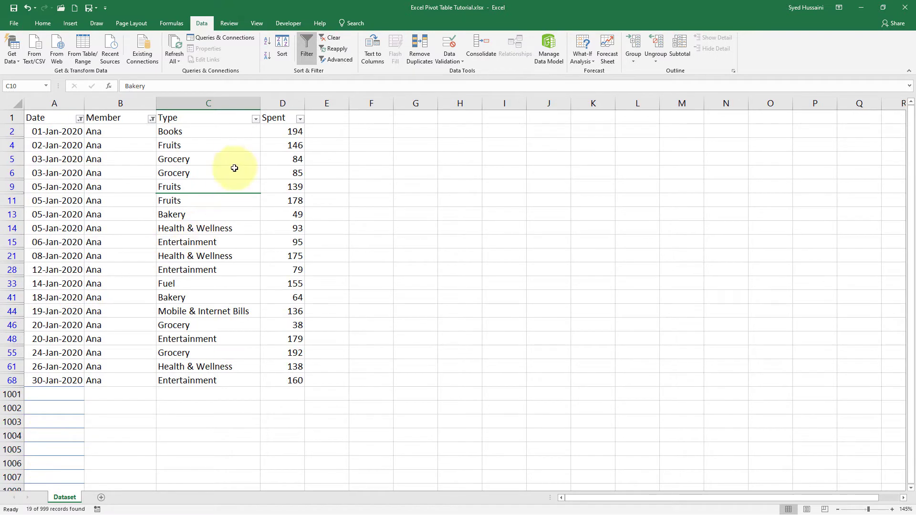
Filter the Type column to Fruits only and select the remaining Spent values to read their total.
{"action": "left_click_drag", "start_coordinate": [233, 134], "coordinate": [239, 382]}
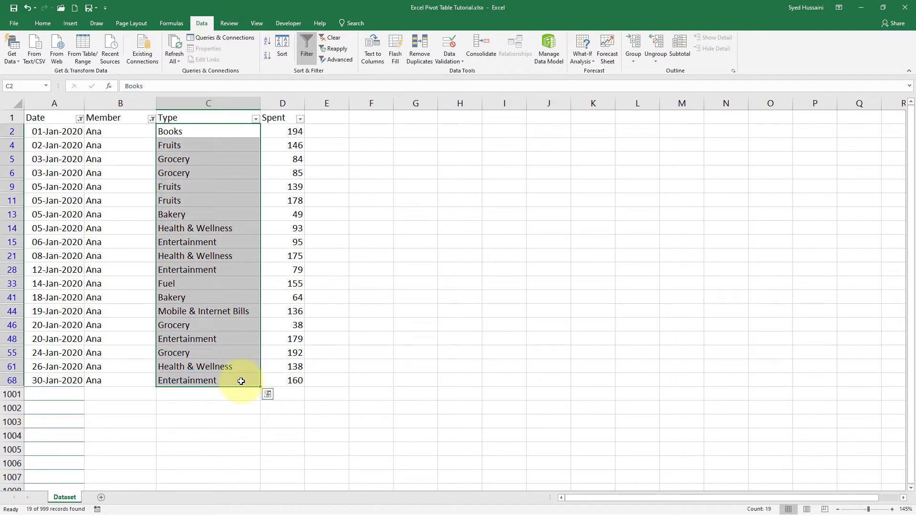
{"action": "left_click", "coordinate": [213, 148]}
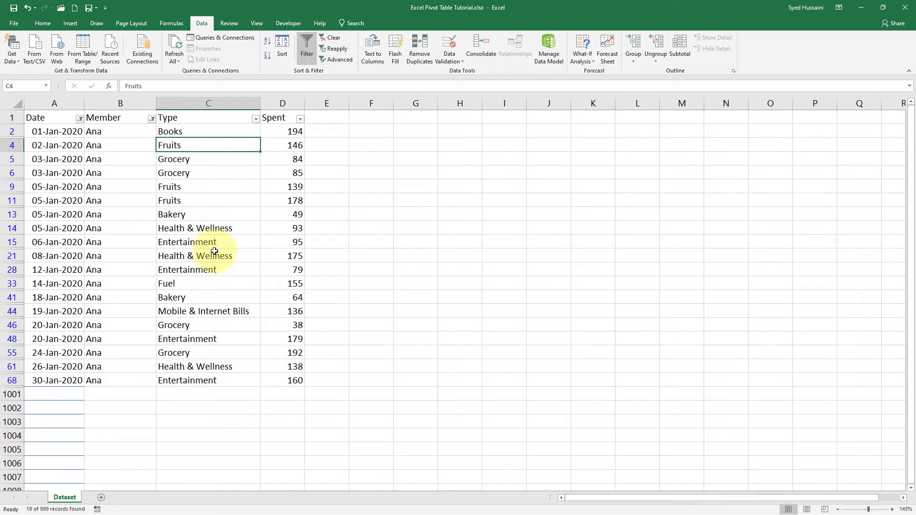
{"action": "left_click", "coordinate": [255, 118]}
{"action": "left_click", "coordinate": [162, 212]}
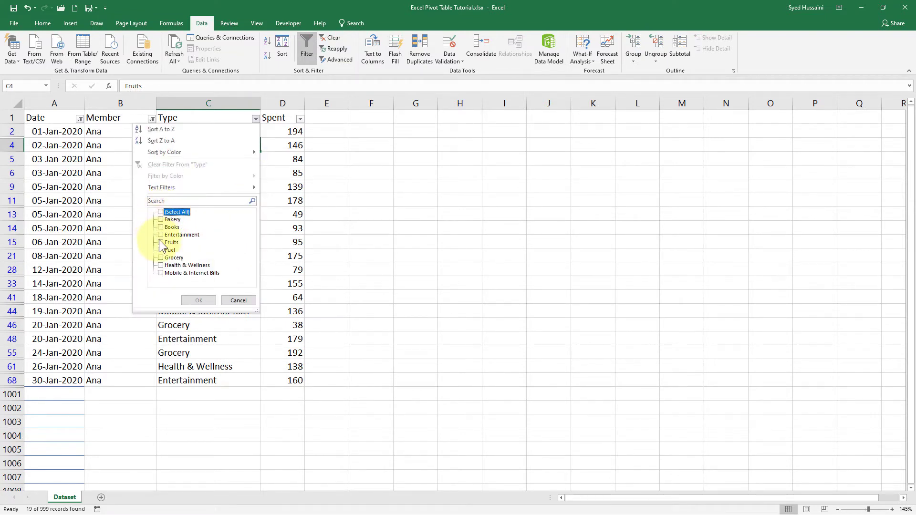
{"action": "left_click", "coordinate": [166, 242]}
{"action": "left_click", "coordinate": [192, 299]}
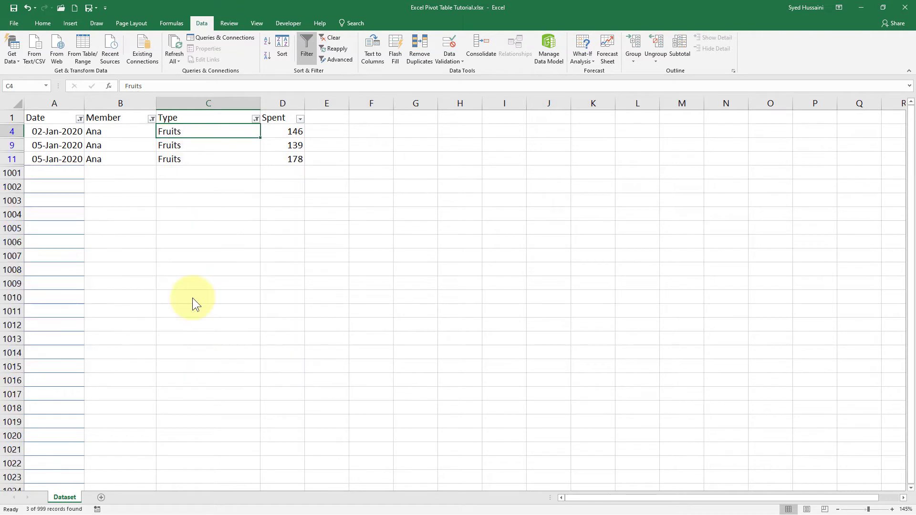
{"action": "left_click_drag", "start_coordinate": [293, 134], "coordinate": [293, 171]}
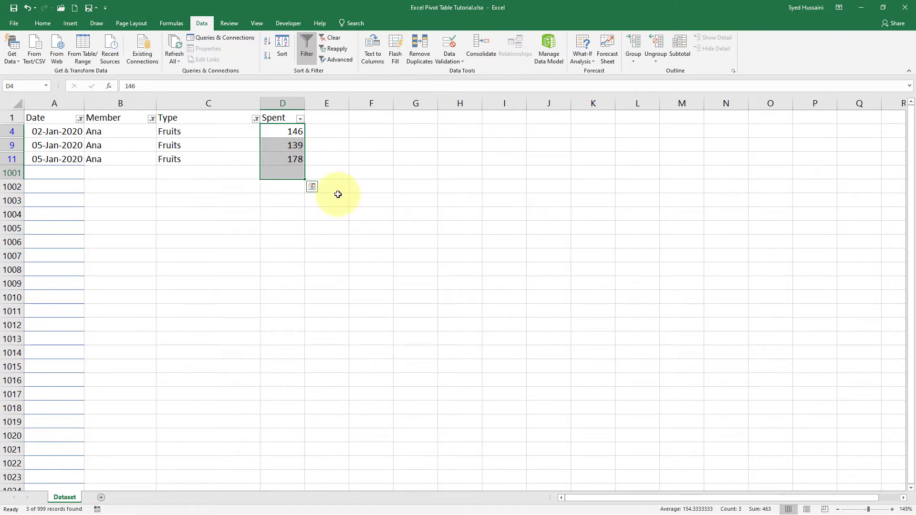
Clear all applied filters and turn filtering off for the dataset.
{"action": "left_click", "coordinate": [331, 40]}
{"action": "left_click", "coordinate": [305, 52]}
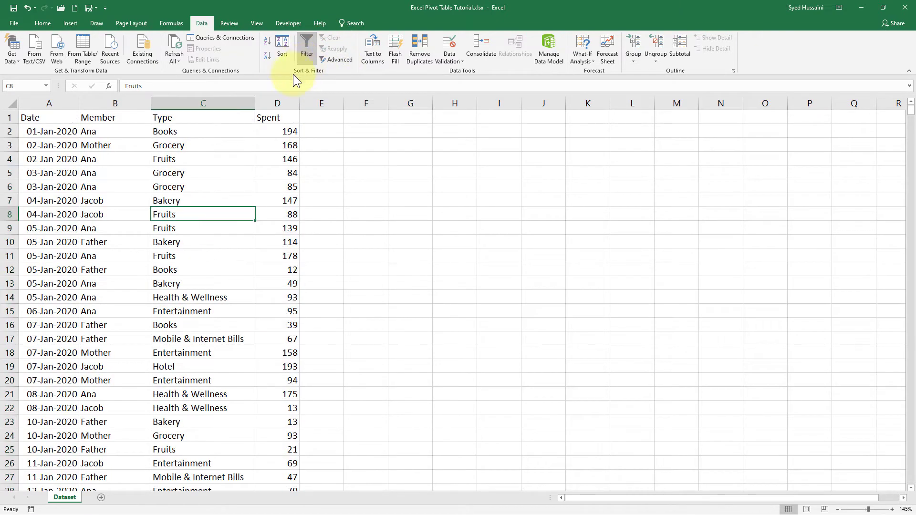
{"action": "left_click", "coordinate": [251, 258]}
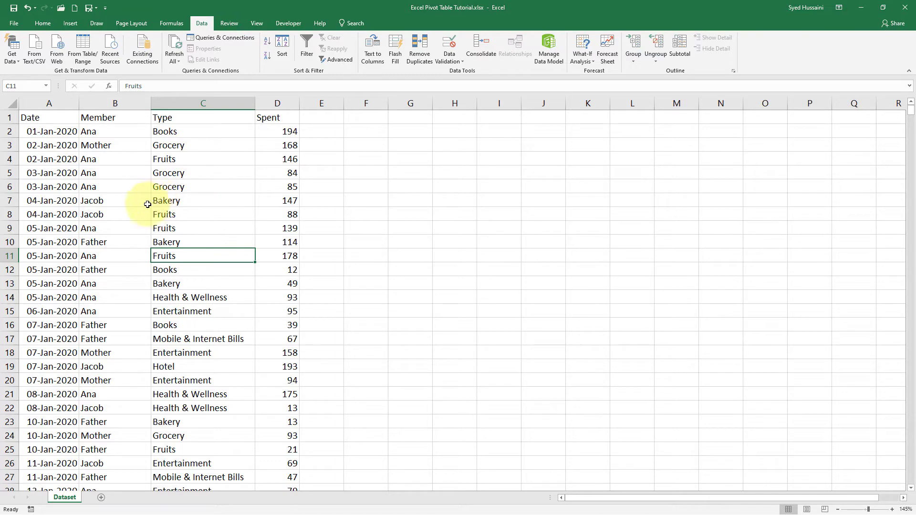
{"action": "key", "text": "Up"}
{"action": "key", "text": "Up"}
{"action": "key", "text": "Up"}
{"action": "key", "text": "Left"}
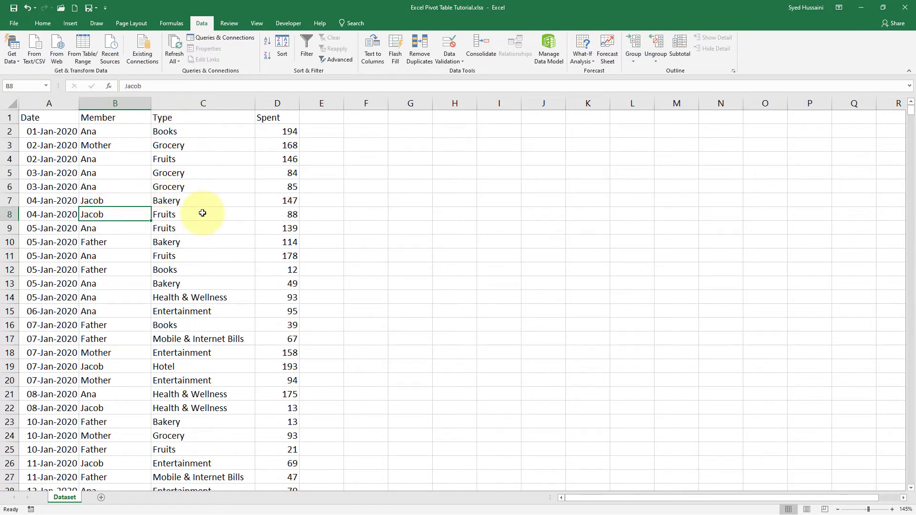
{"action": "left_click", "coordinate": [203, 213]}
{"action": "left_click", "coordinate": [64, 24]}
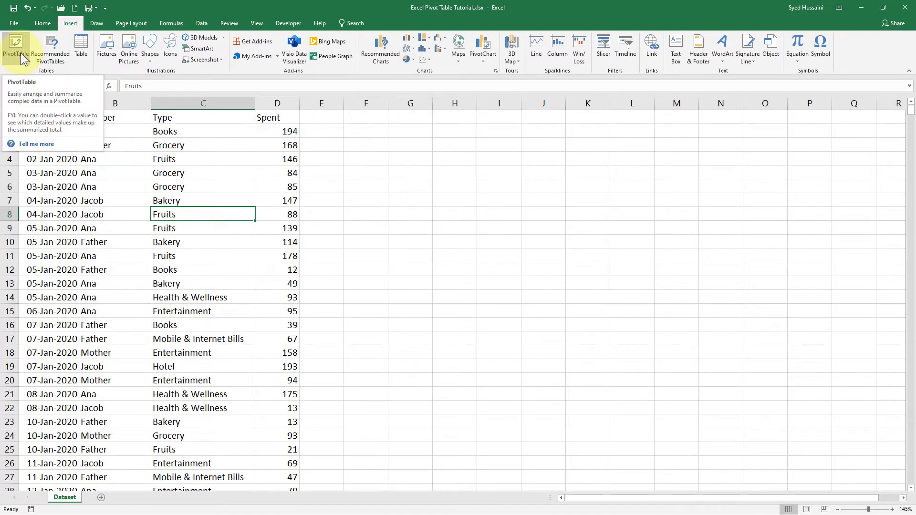
{"action": "left_click", "coordinate": [96, 254]}
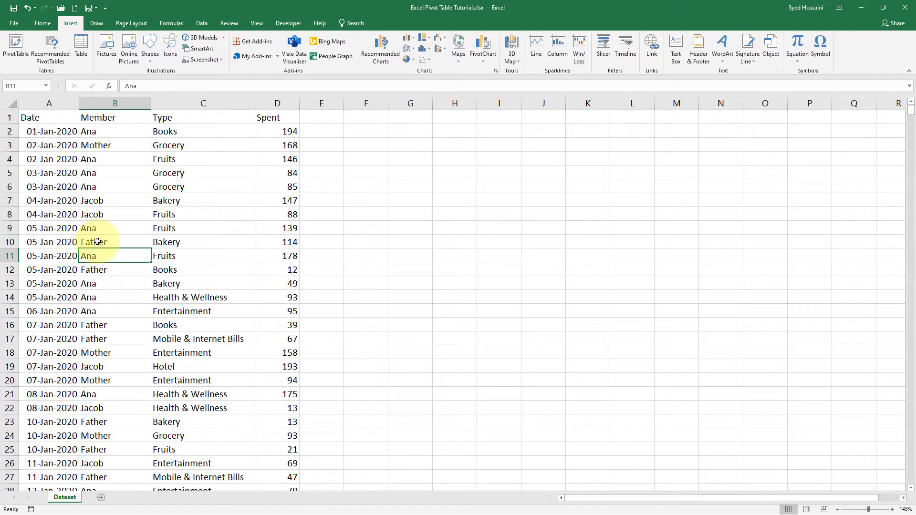
Rename the Spent column header in cell D1 to Amount.
{"action": "left_click", "coordinate": [275, 186]}
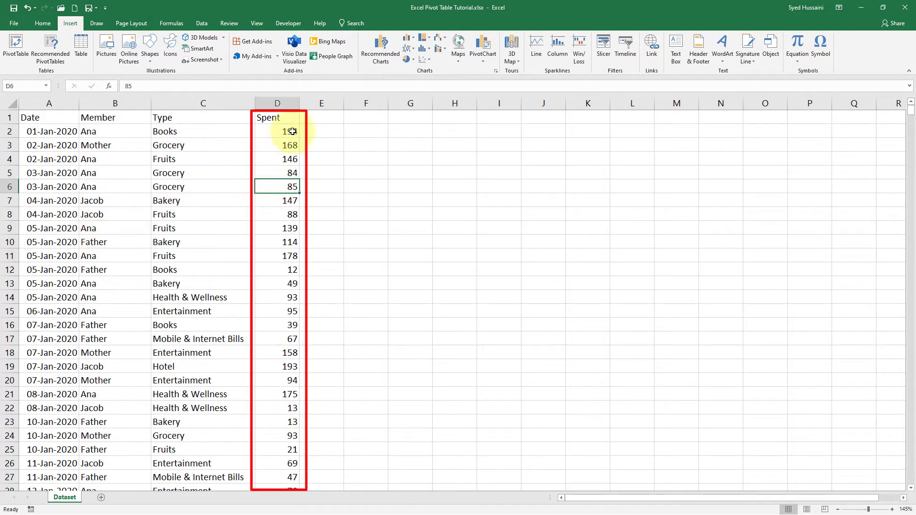
{"action": "left_click", "coordinate": [285, 117]}
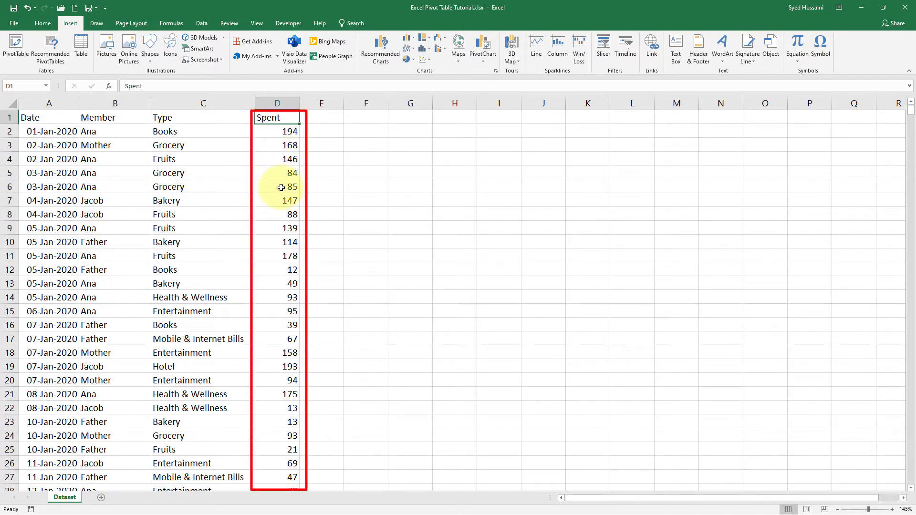
{"action": "type", "text": "Amount"}
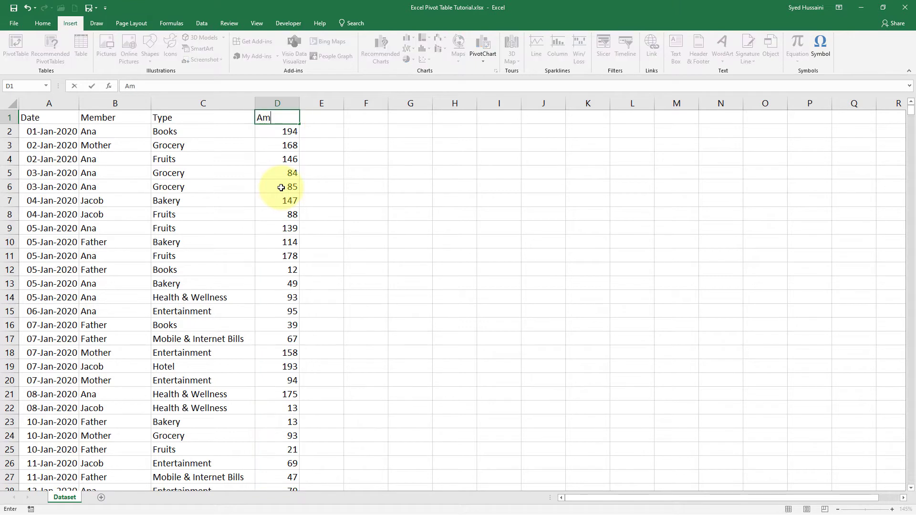
{"action": "key", "text": "Return"}
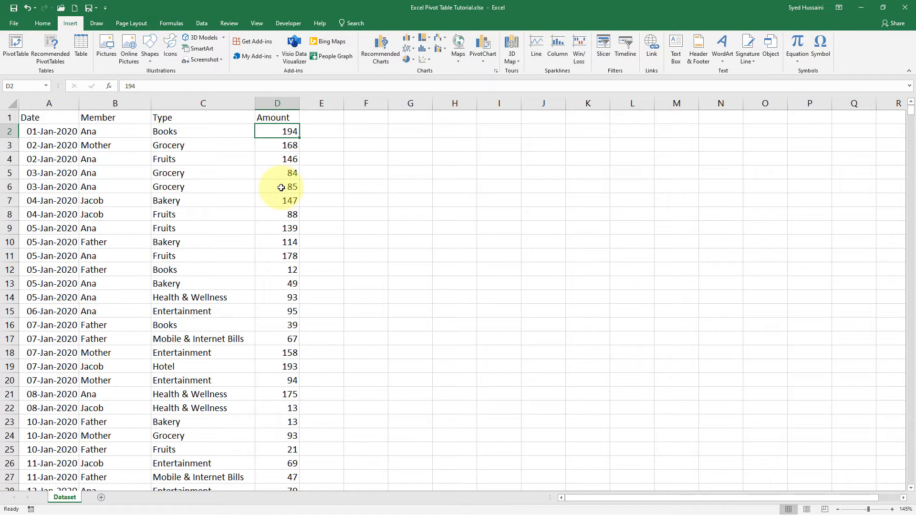
Create a PivotTable from the Dataset range A1:D1000 on a new worksheet.
{"action": "left_click", "coordinate": [181, 247]}
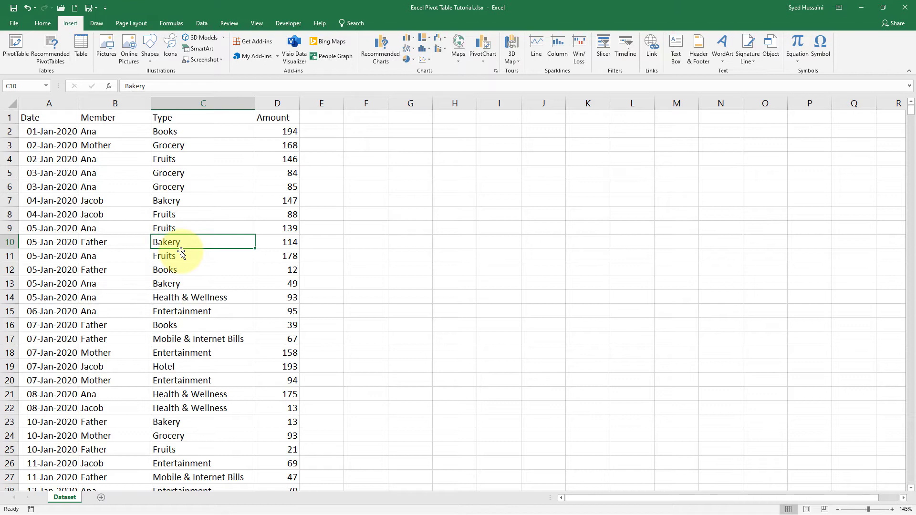
{"action": "left_click", "coordinate": [113, 212]}
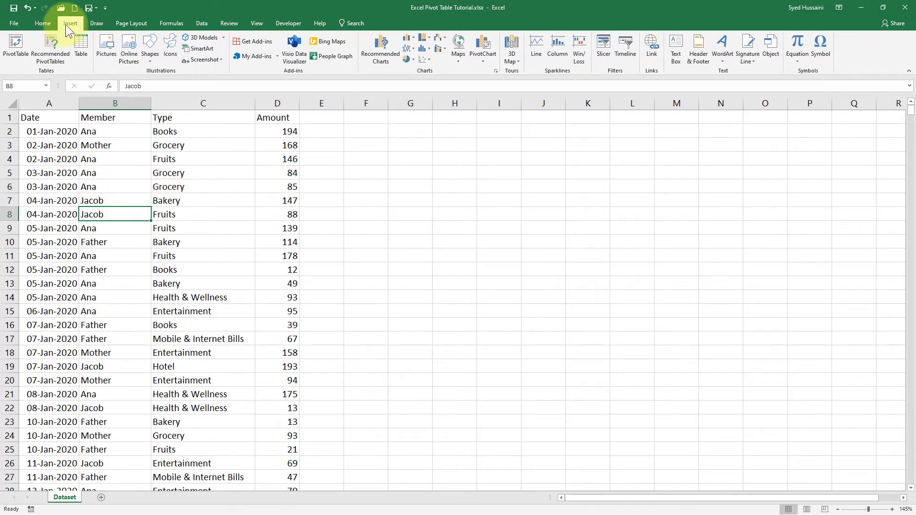
{"action": "left_click", "coordinate": [15, 54]}
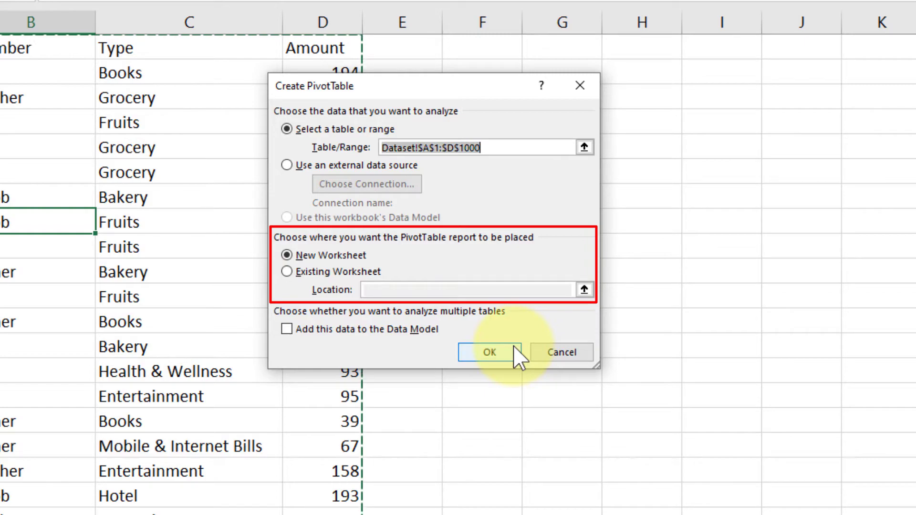
{"action": "left_click", "coordinate": [498, 351]}
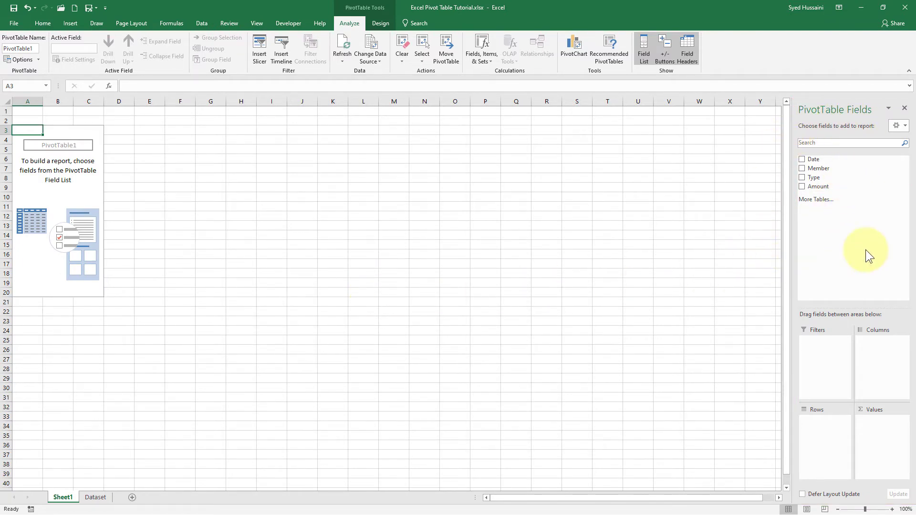
Compare the field list with the Dataset sheet's headers and add the Type field to the PivotTable's rows.
{"action": "left_click", "coordinate": [104, 497]}
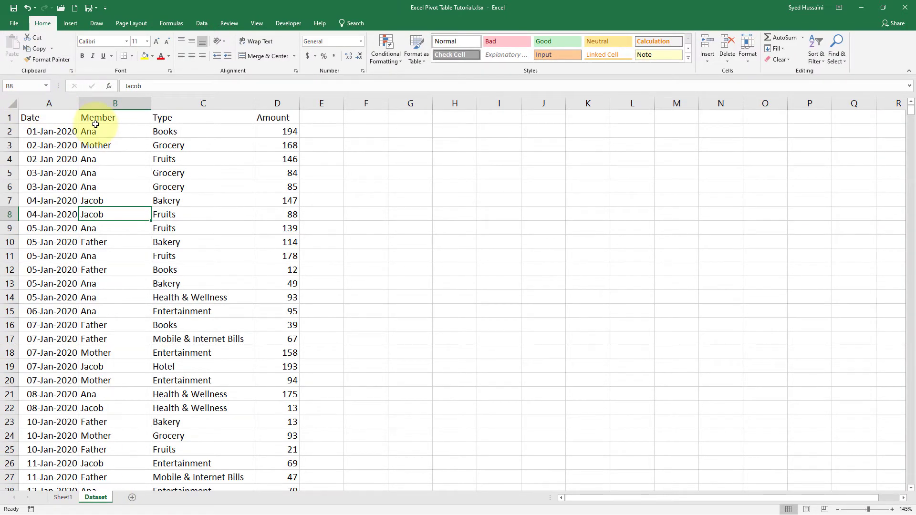
{"action": "left_click", "coordinate": [69, 497]}
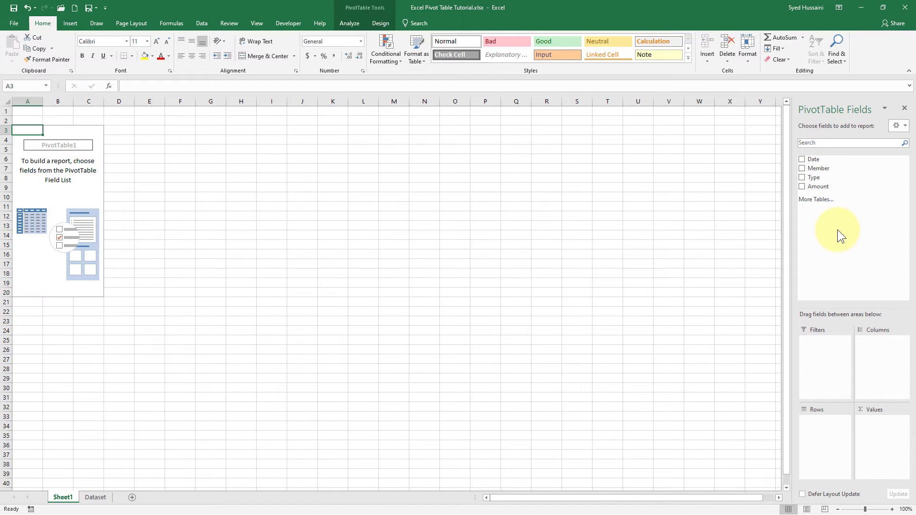
{"action": "left_click_drag", "start_coordinate": [832, 169], "coordinate": [832, 177]}
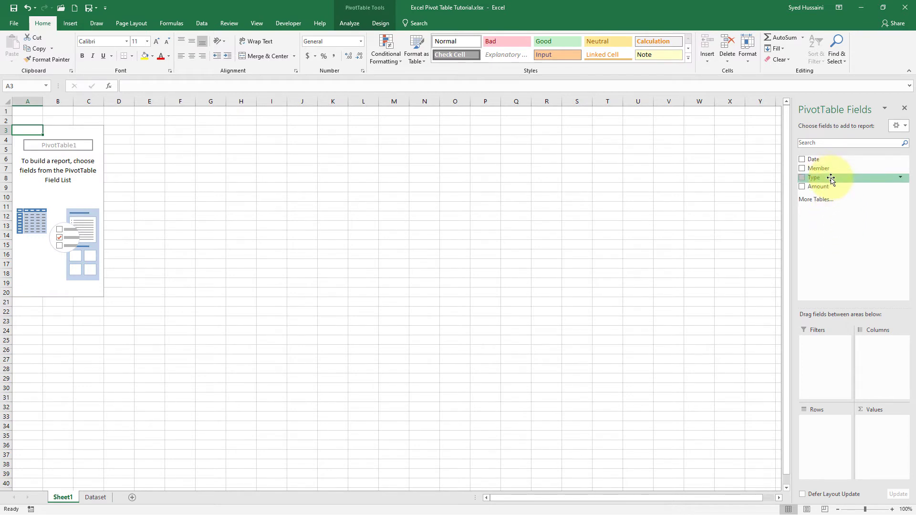
{"action": "left_click_drag", "start_coordinate": [832, 179], "coordinate": [821, 440]}
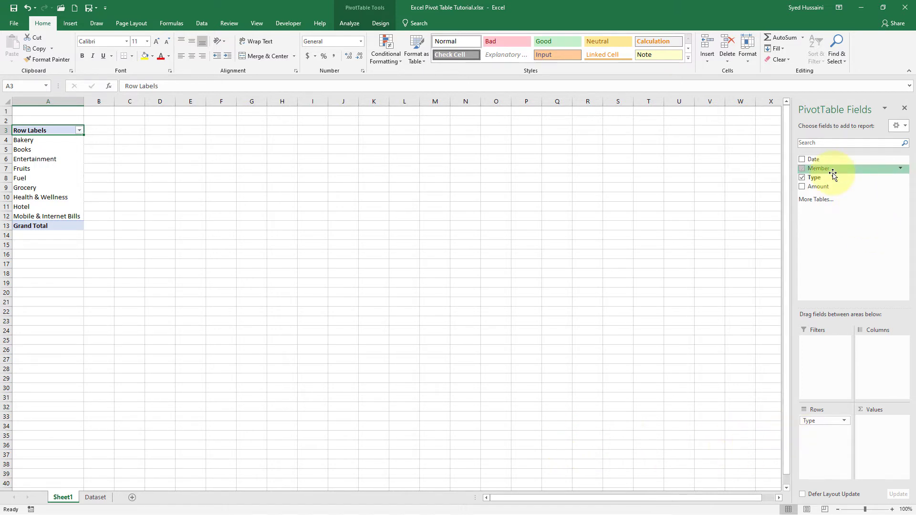
Place the Member field in the PivotTable's columns and the Amount field in its values.
{"action": "left_click_drag", "start_coordinate": [833, 174], "coordinate": [828, 448]}
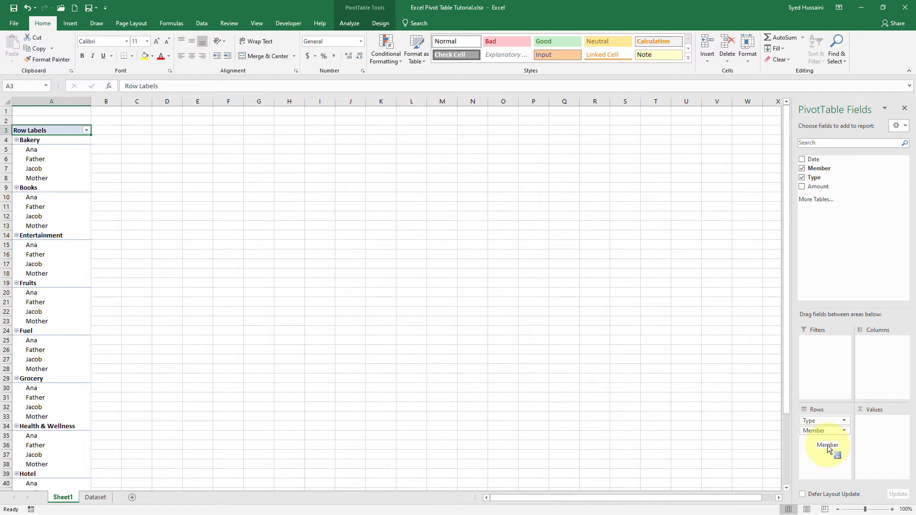
{"action": "left_click_drag", "start_coordinate": [829, 449], "coordinate": [883, 360]}
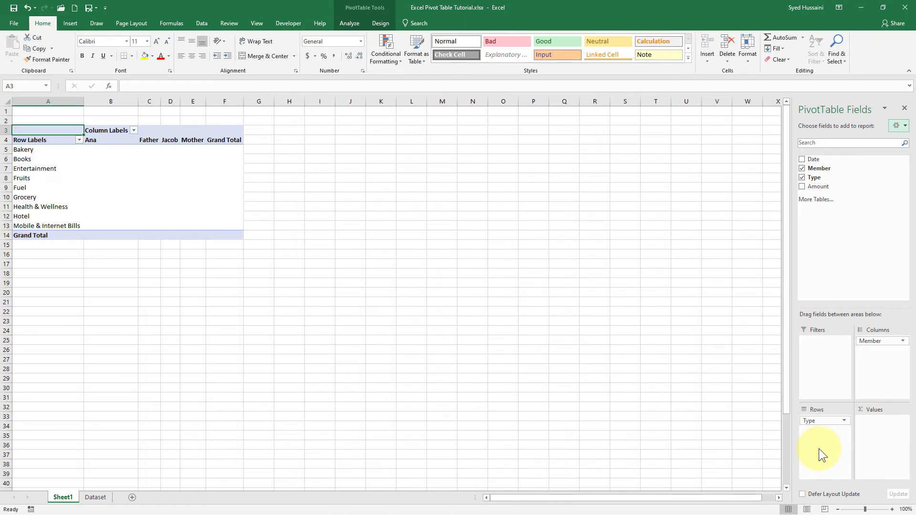
{"action": "left_click_drag", "start_coordinate": [840, 191], "coordinate": [886, 448]}
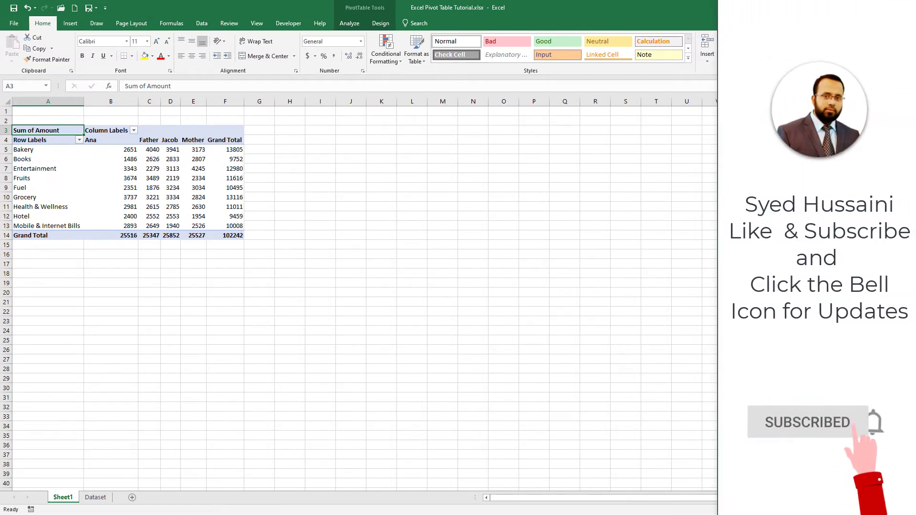
Add the Date field to the PivotTable's filters and try selecting multiple dates, 06-Jan-2020 and 01-Jan-2020, in its filter list.
{"action": "left_click_drag", "start_coordinate": [754, 143], "coordinate": [763, 344]}
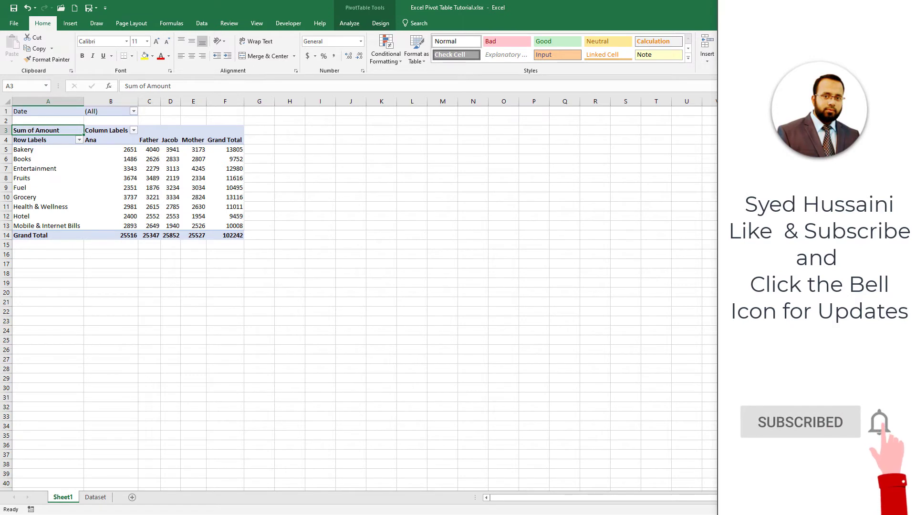
{"action": "left_click", "coordinate": [122, 114]}
{"action": "left_click", "coordinate": [133, 111]}
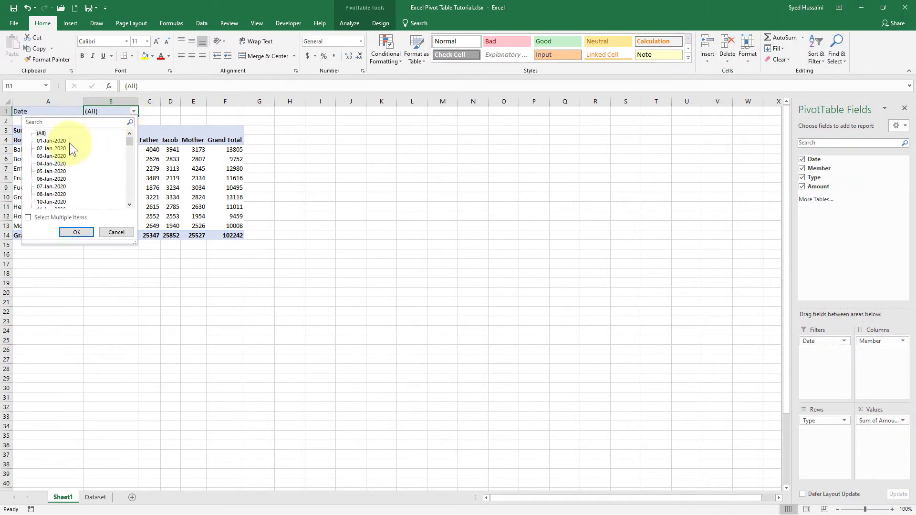
{"action": "left_click", "coordinate": [53, 164]}
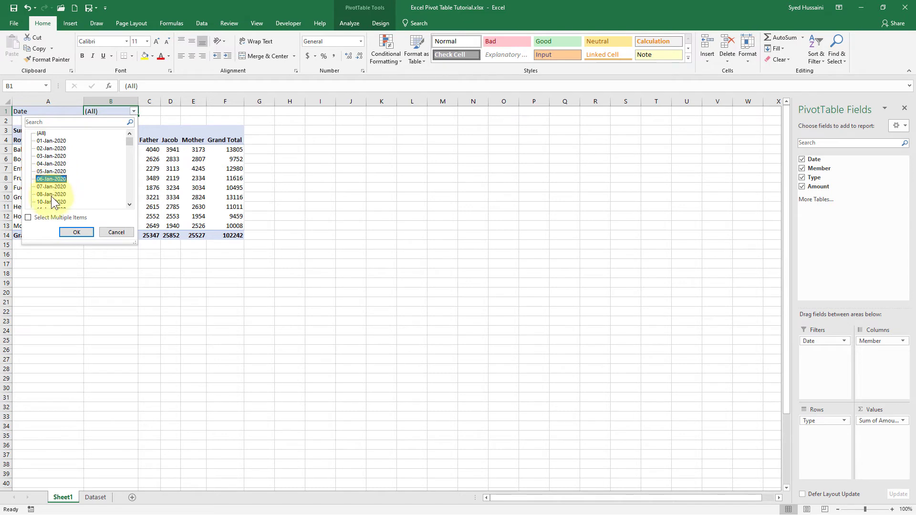
{"action": "left_click", "coordinate": [41, 218]}
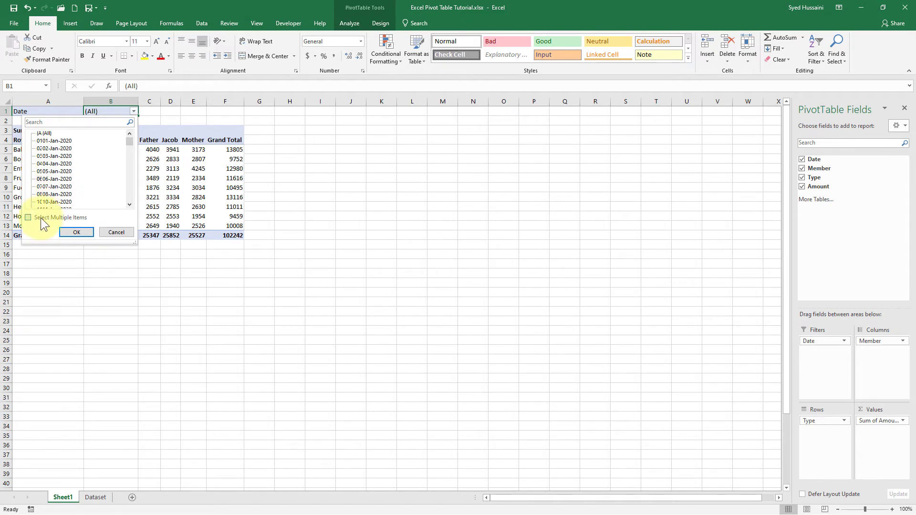
{"action": "left_click", "coordinate": [38, 179]}
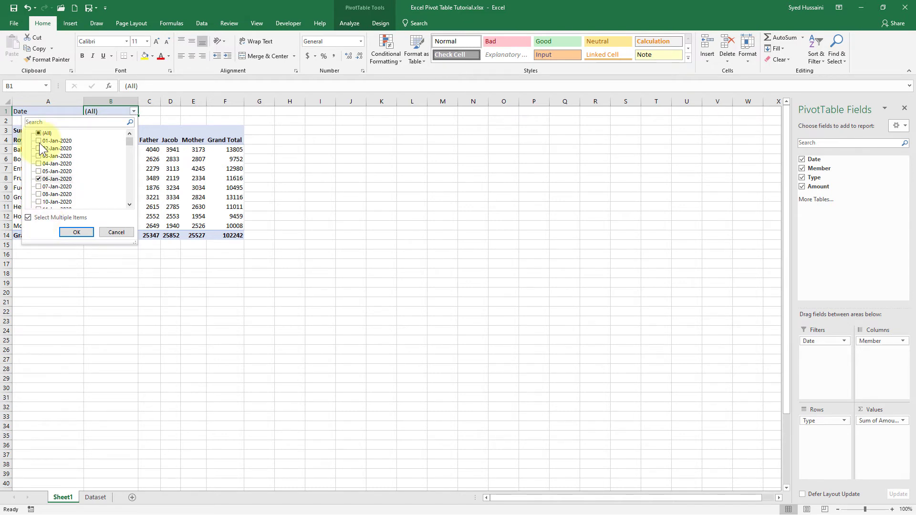
{"action": "left_click", "coordinate": [39, 142]}
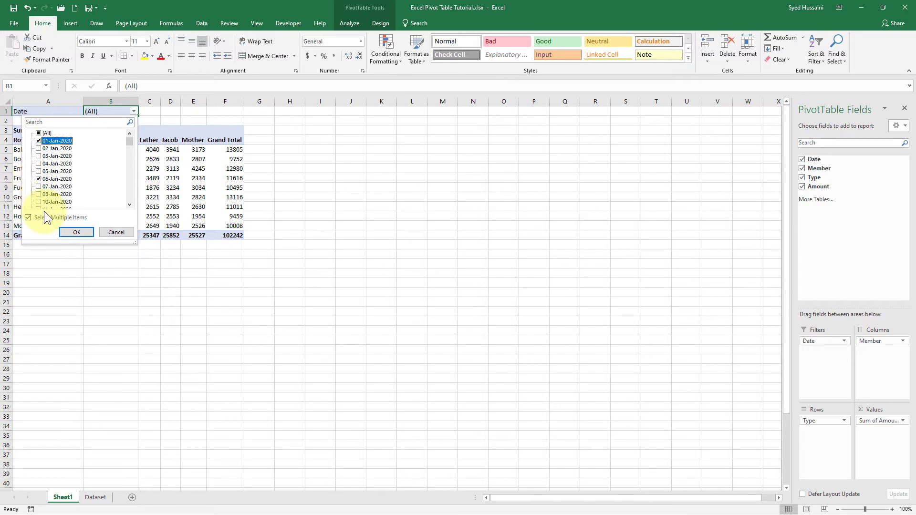
{"action": "left_click", "coordinate": [111, 234]}
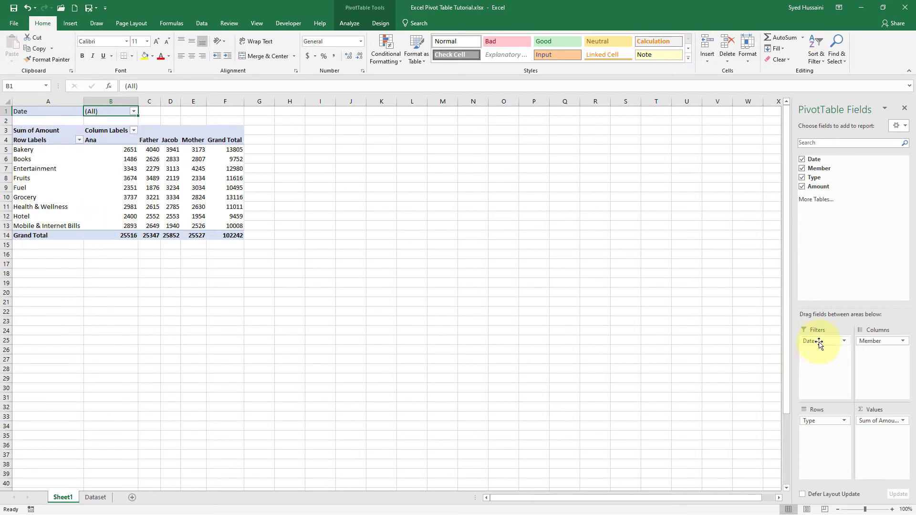
Remove the Date field from the PivotTable's filters and place it in the rows above Type.
{"action": "left_click_drag", "start_coordinate": [824, 340], "coordinate": [760, 343]}
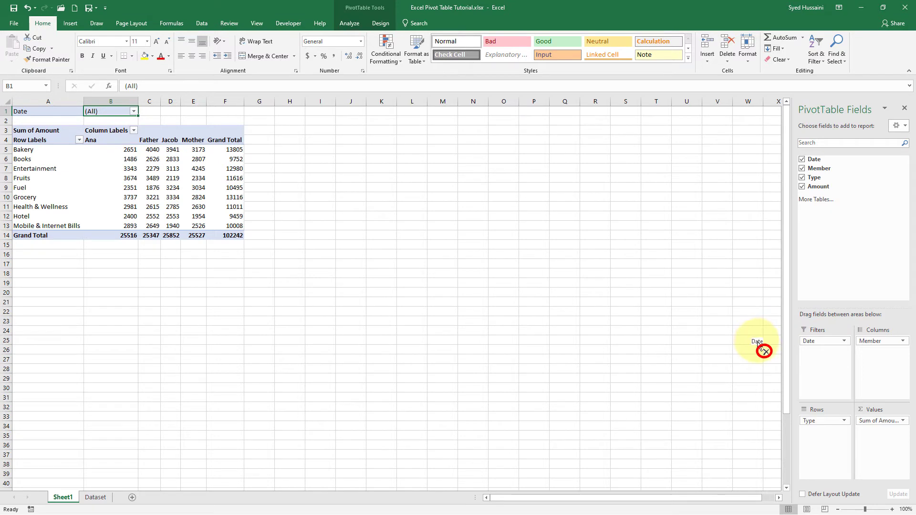
{"action": "left_click_drag", "start_coordinate": [760, 346], "coordinate": [761, 347]}
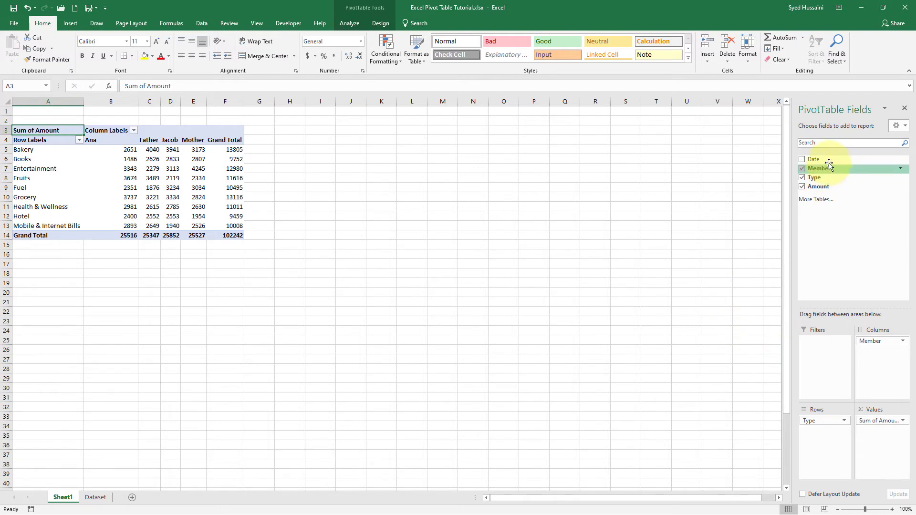
{"action": "left_click_drag", "start_coordinate": [812, 159], "coordinate": [833, 420]}
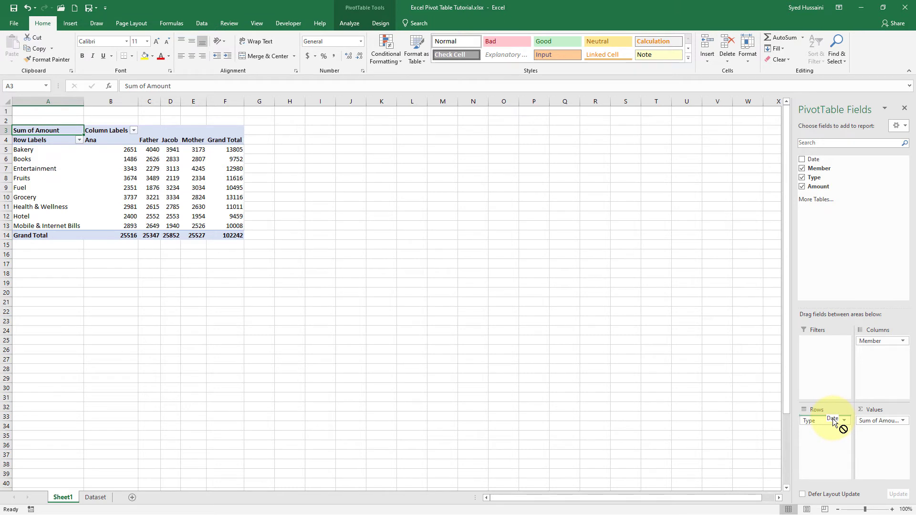
{"action": "left_click_drag", "start_coordinate": [832, 423], "coordinate": [831, 422]}
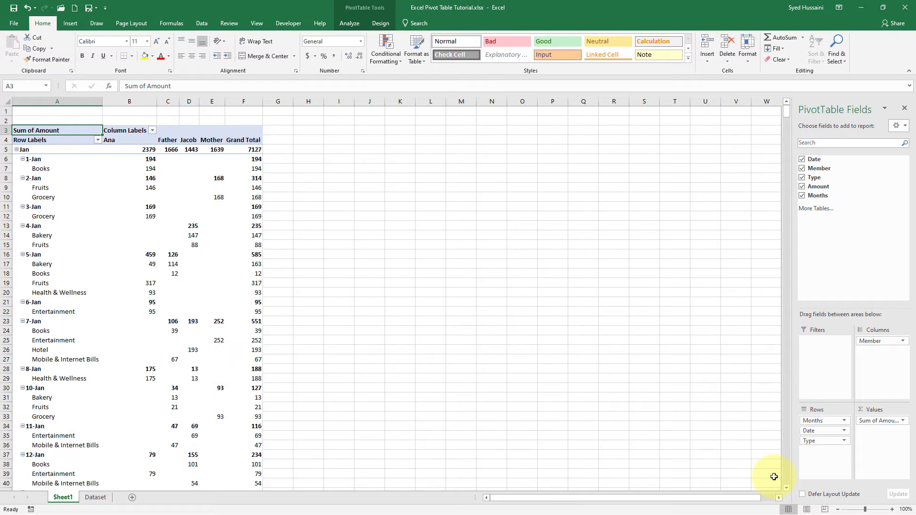
Remove the Date field and the Months field from the PivotTable's rows.
{"action": "left_click", "coordinate": [826, 432]}
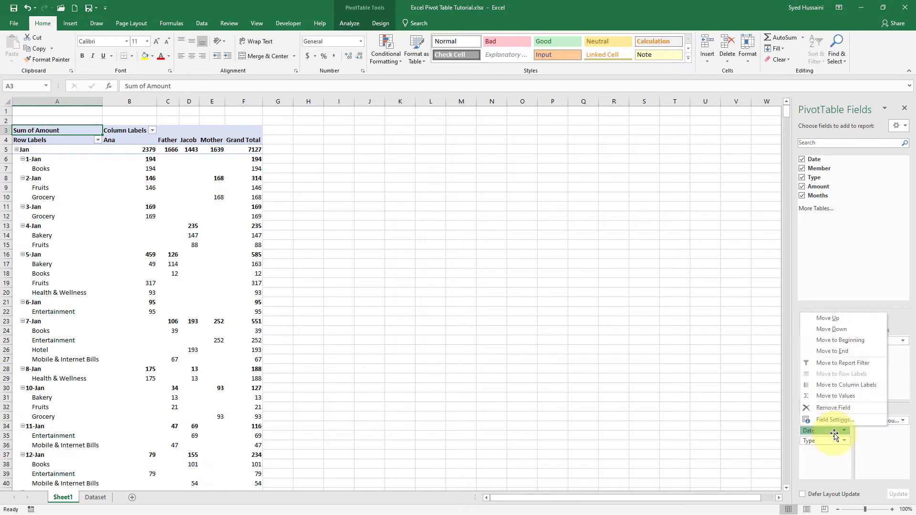
{"action": "left_click", "coordinate": [814, 467]}
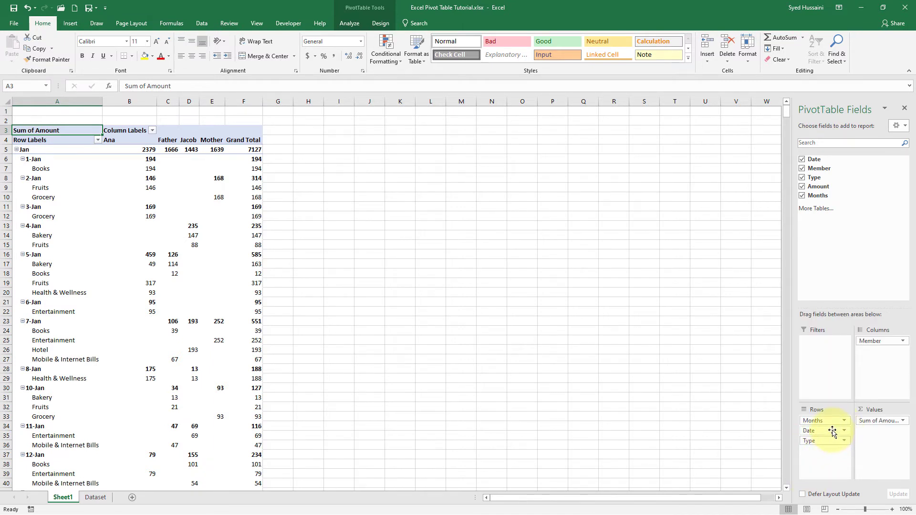
{"action": "left_click_drag", "start_coordinate": [833, 432], "coordinate": [739, 434]}
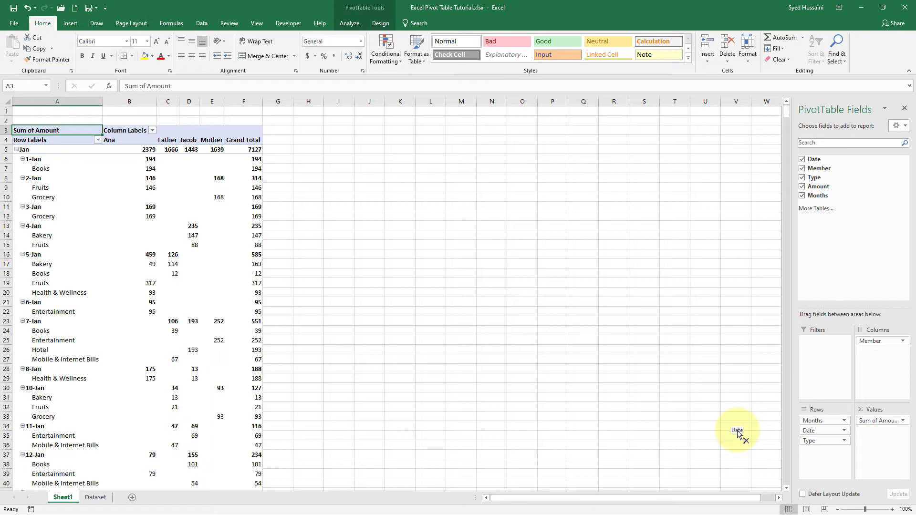
{"action": "left_click_drag", "start_coordinate": [738, 433], "coordinate": [738, 433]}
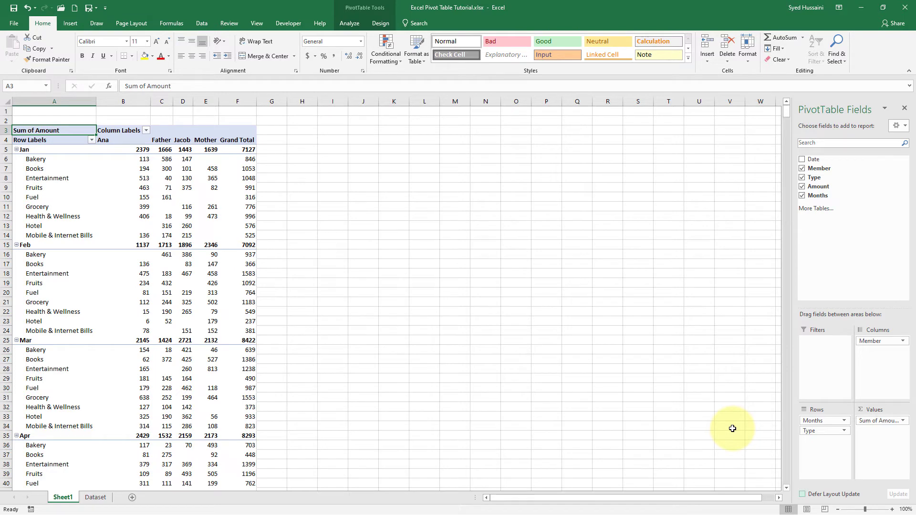
{"action": "scroll", "coordinate": [202, 329], "scroll_direction": "down", "scroll_amount": 5}
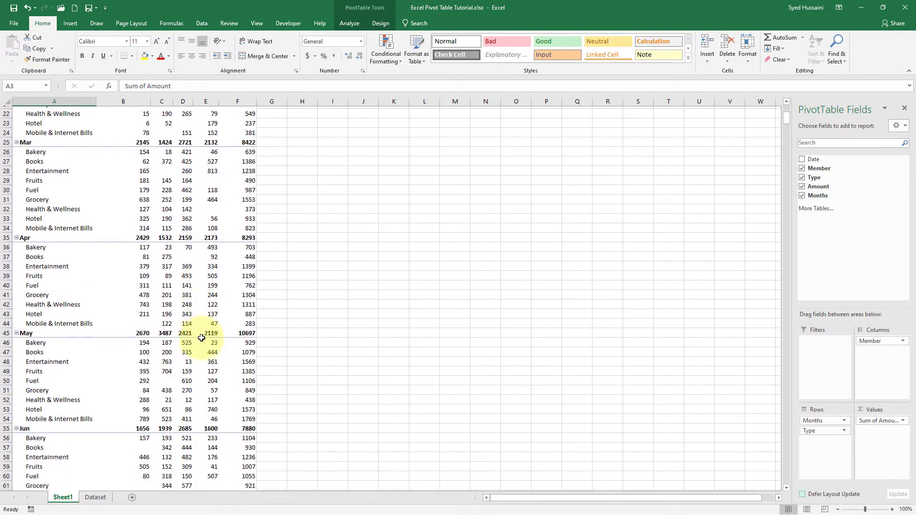
{"action": "scroll", "coordinate": [201, 338], "scroll_direction": "up", "scroll_amount": 5}
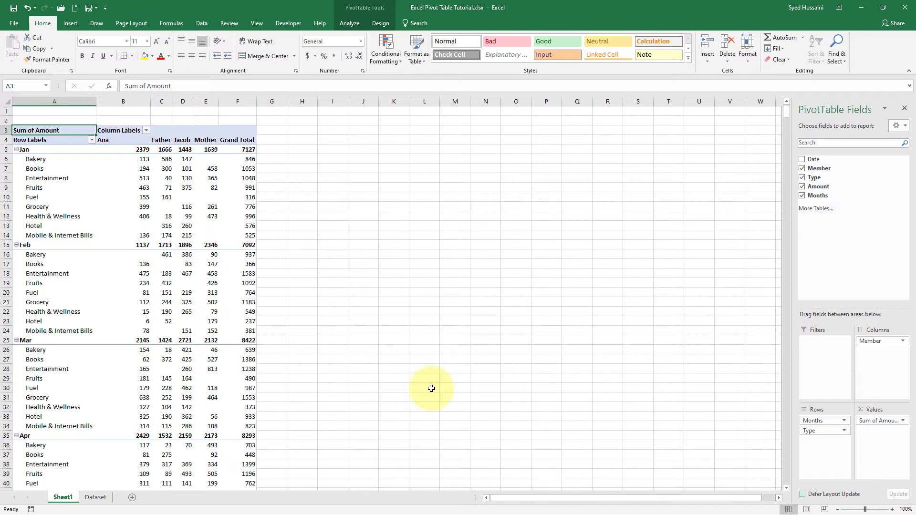
{"action": "left_click_drag", "start_coordinate": [836, 422], "coordinate": [706, 403]}
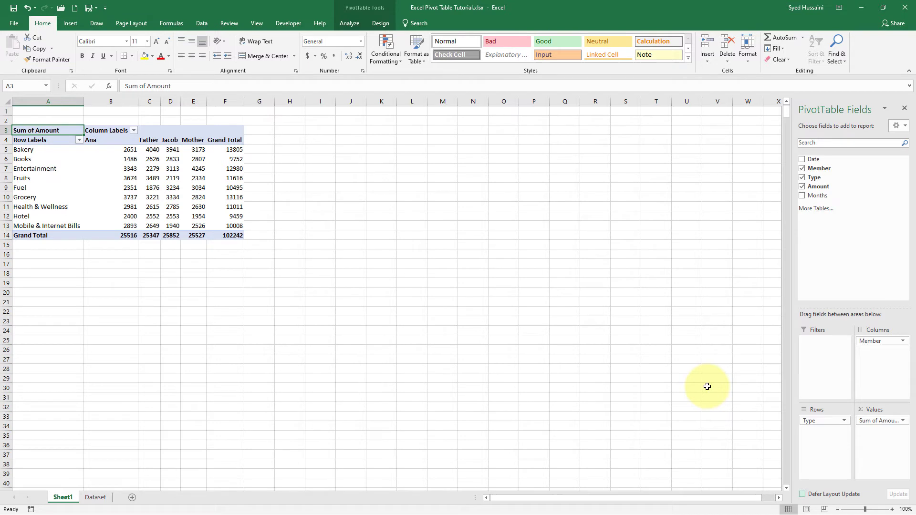
Insert a Months slicer for the PivotTable, place it beside the table and enlarge it to about 5.59" high and 3.68" wide.
{"action": "left_click", "coordinate": [172, 196]}
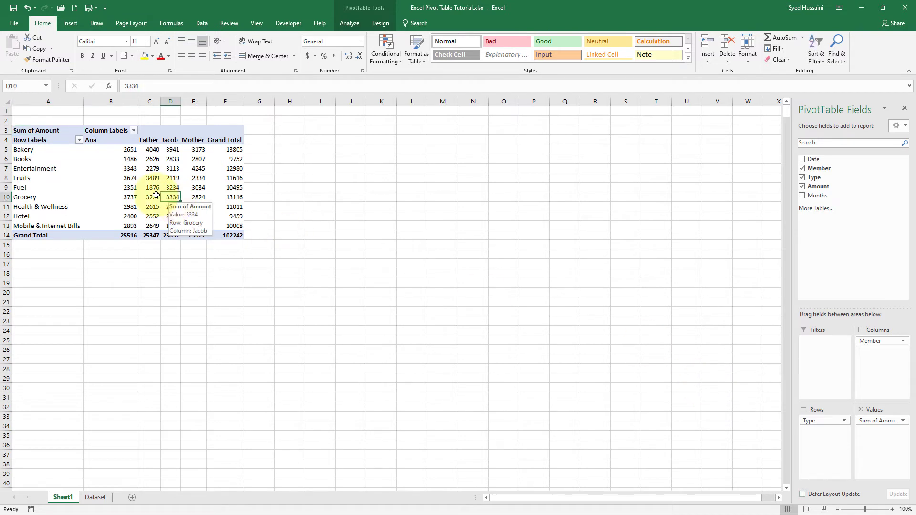
{"action": "mouse_move", "coordinate": [84, 159]}
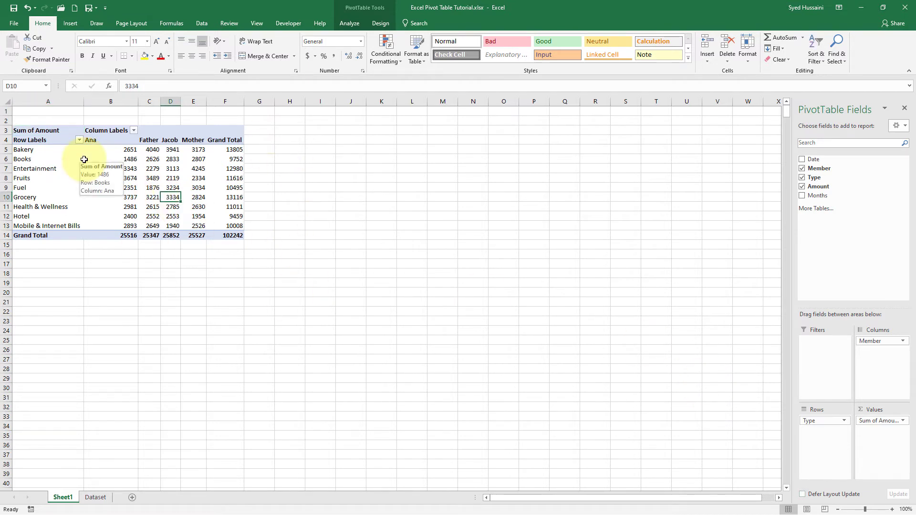
{"action": "left_click", "coordinate": [356, 22]}
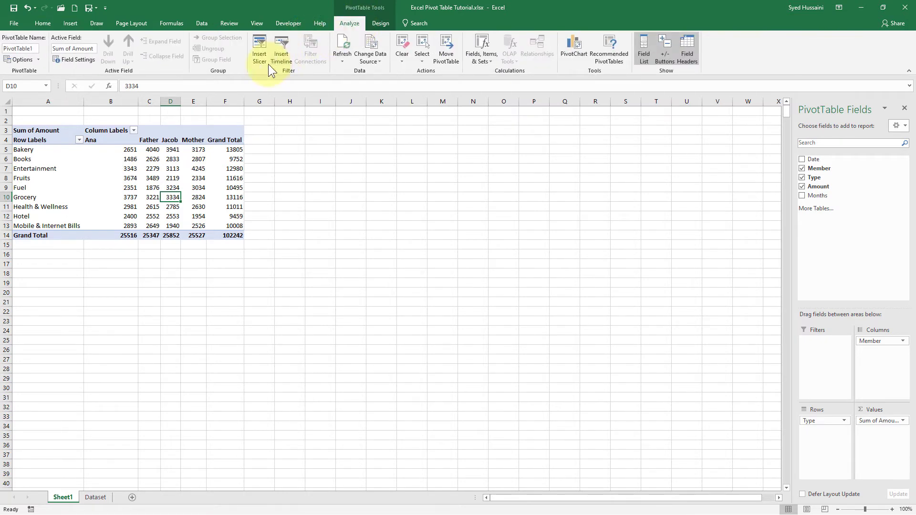
{"action": "left_click", "coordinate": [263, 62]}
{"action": "left_click_drag", "start_coordinate": [310, 132], "coordinate": [408, 133]}
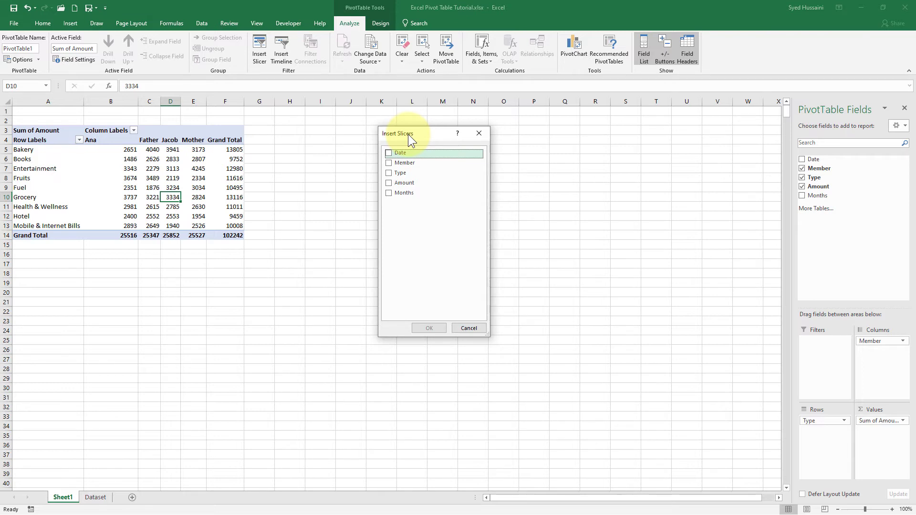
{"action": "left_click", "coordinate": [390, 193]}
{"action": "left_click", "coordinate": [429, 328]}
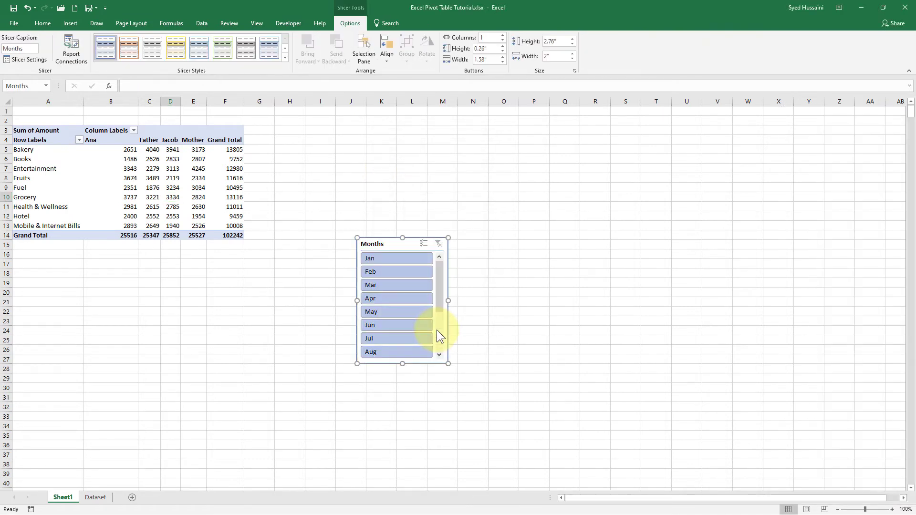
{"action": "left_click_drag", "start_coordinate": [380, 245], "coordinate": [344, 129]}
{"action": "left_click_drag", "start_coordinate": [408, 254], "coordinate": [483, 383]}
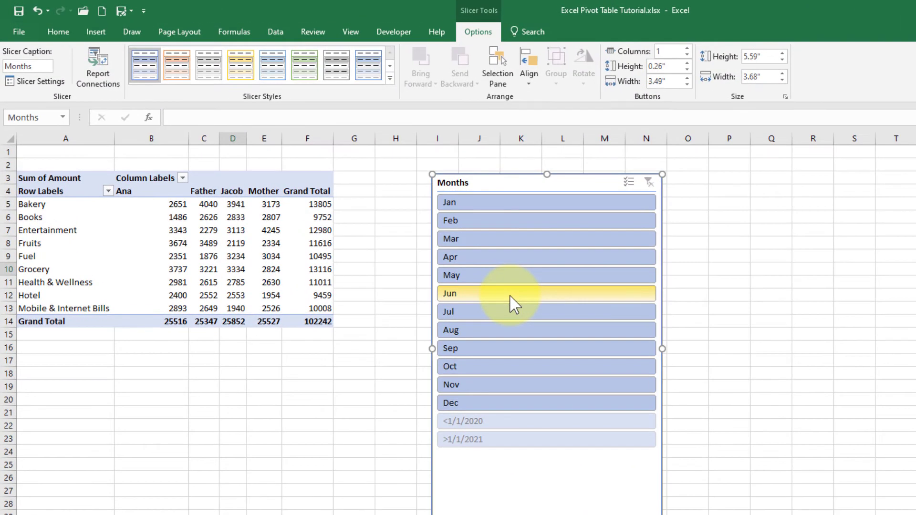
Filter the PivotTable with the Months slicer by single months: Jun, Apr, Jun again, and Jul.
{"action": "left_click", "coordinate": [513, 304]}
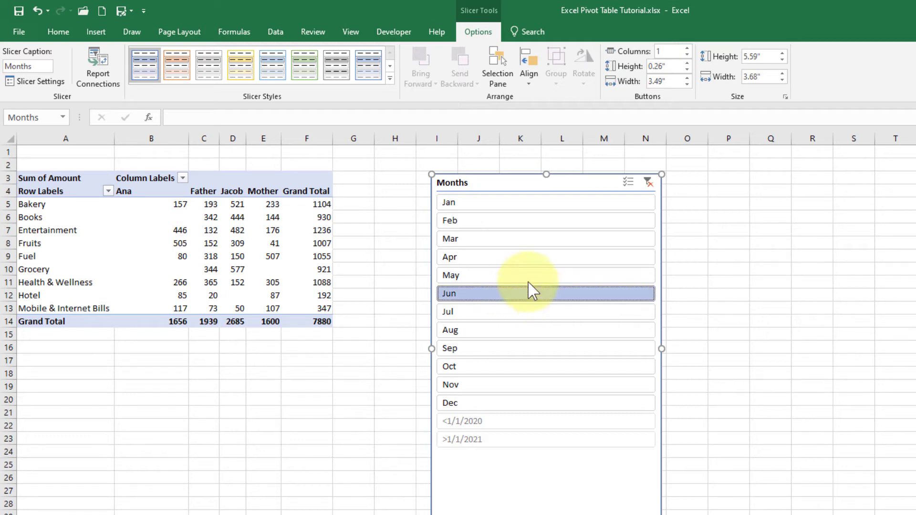
{"action": "left_click", "coordinate": [527, 264]}
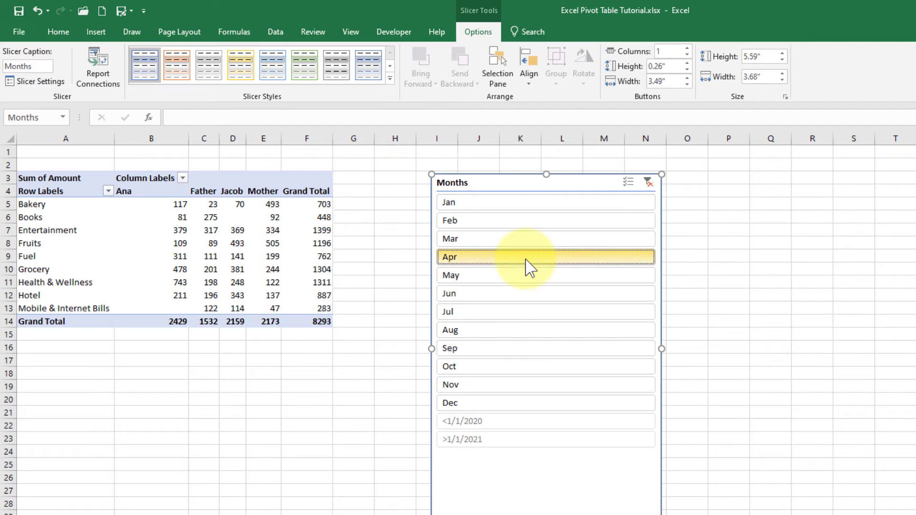
{"action": "left_click", "coordinate": [528, 296]}
{"action": "left_click", "coordinate": [529, 315]}
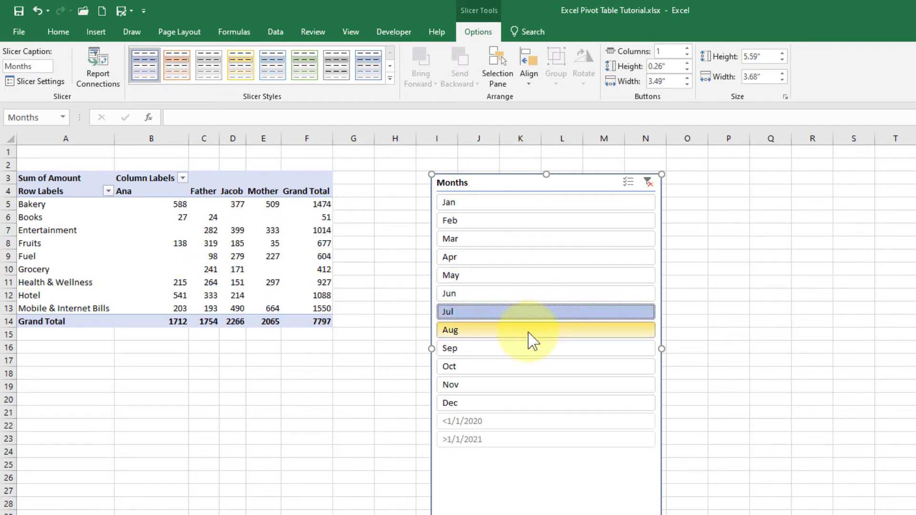
Turn on multi-select in the Months slicer, add May to the Jul selection, and clear the slicer's filter.
{"action": "left_click", "coordinate": [629, 184]}
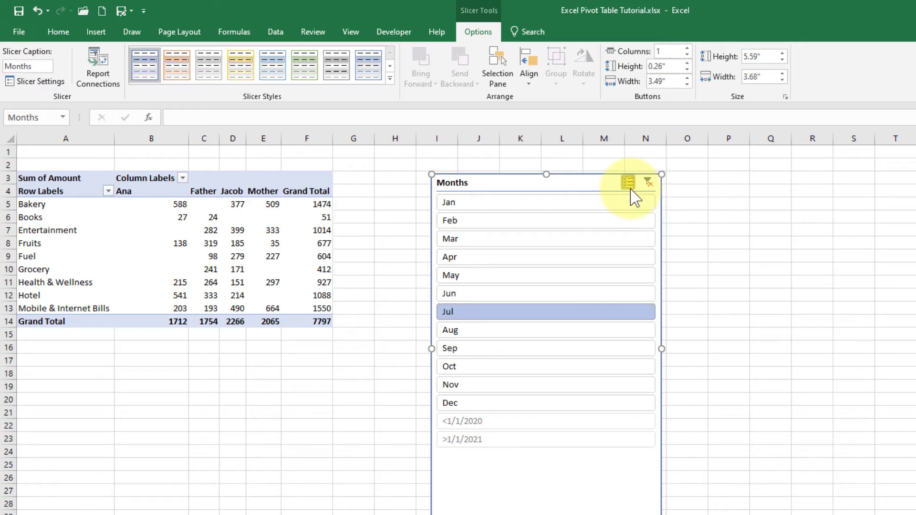
{"action": "left_click", "coordinate": [564, 279]}
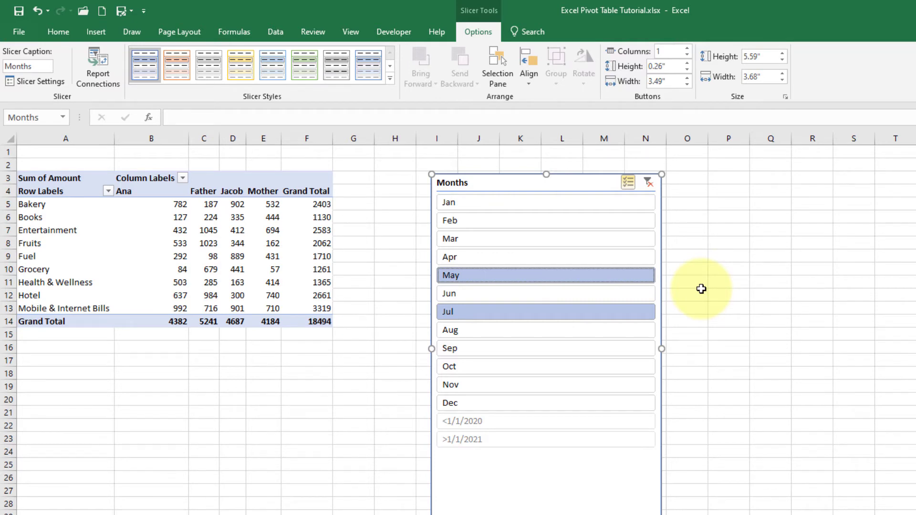
{"action": "left_click", "coordinate": [652, 187]}
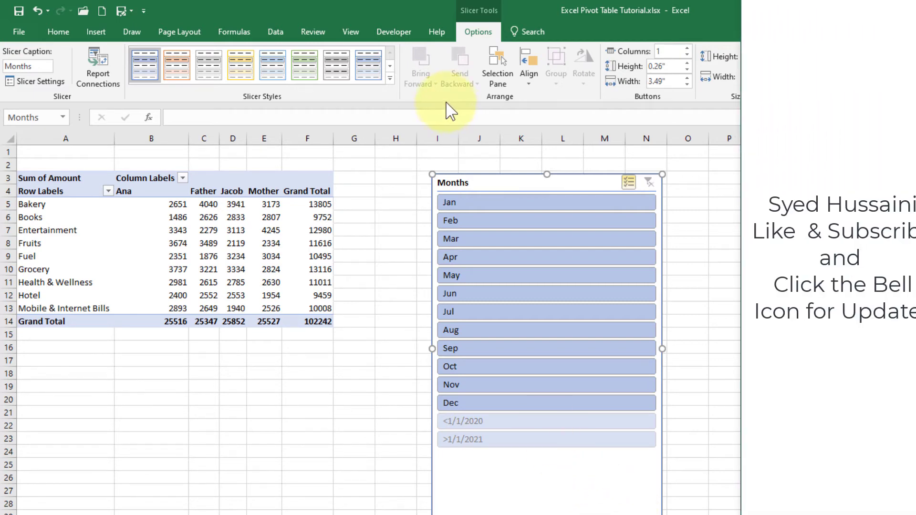
{"action": "left_click", "coordinate": [277, 243]}
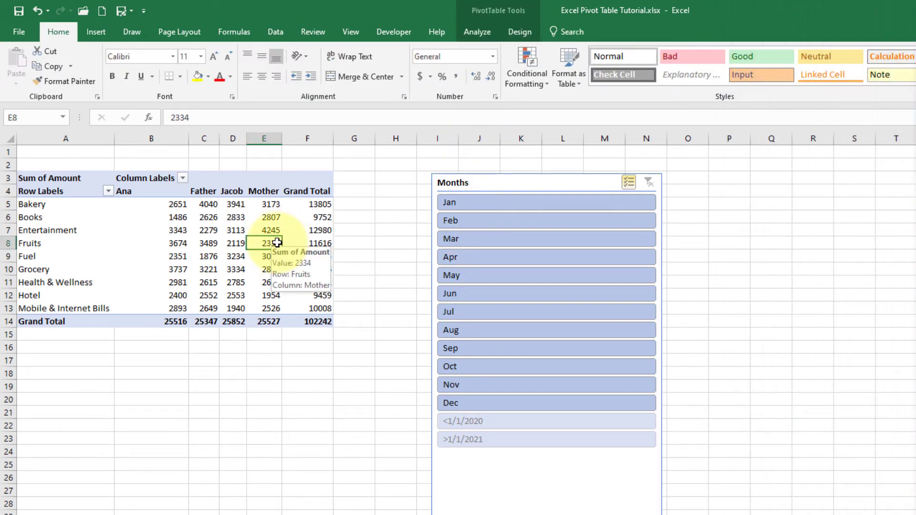
{"action": "left_click", "coordinate": [486, 35]}
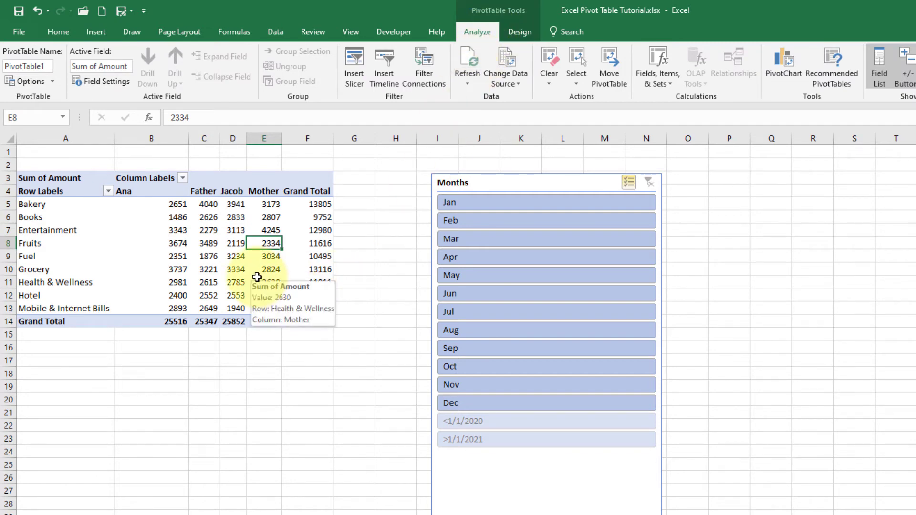
{"action": "left_click", "coordinate": [179, 242]}
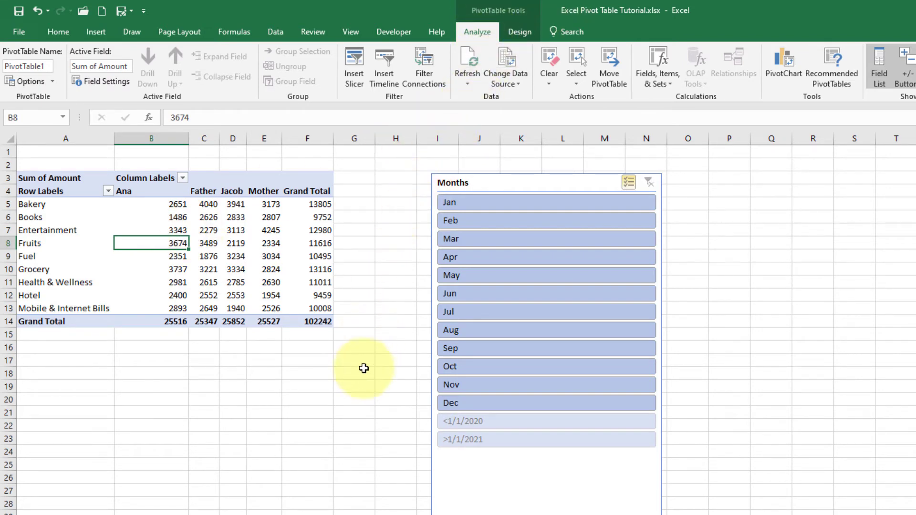
{"action": "left_click", "coordinate": [358, 450]}
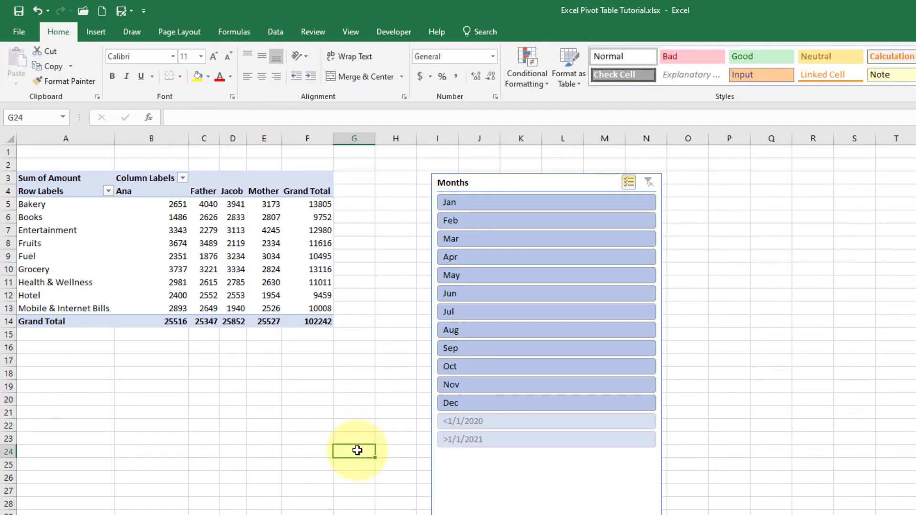
{"action": "left_click", "coordinate": [204, 256]}
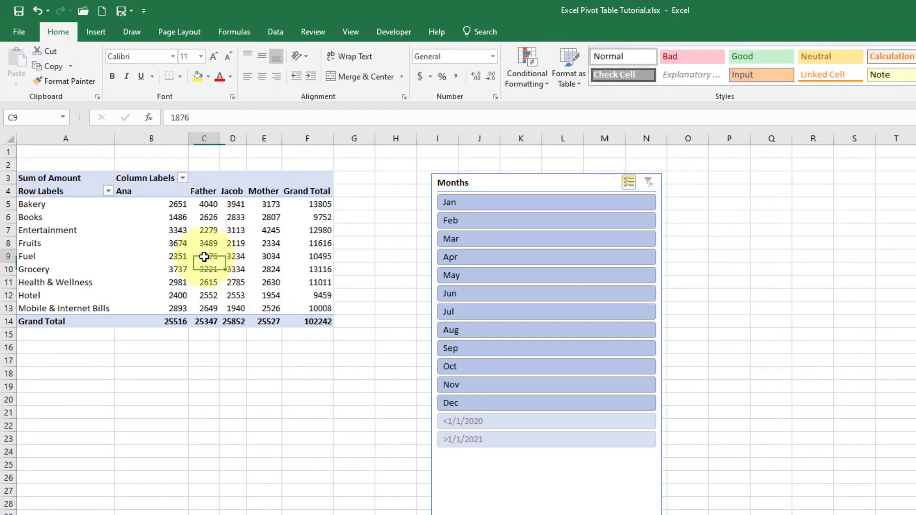
Insert a Member slicer for the PivotTable and place it beside the Months slicer.
{"action": "mouse_move", "coordinate": [203, 260]}
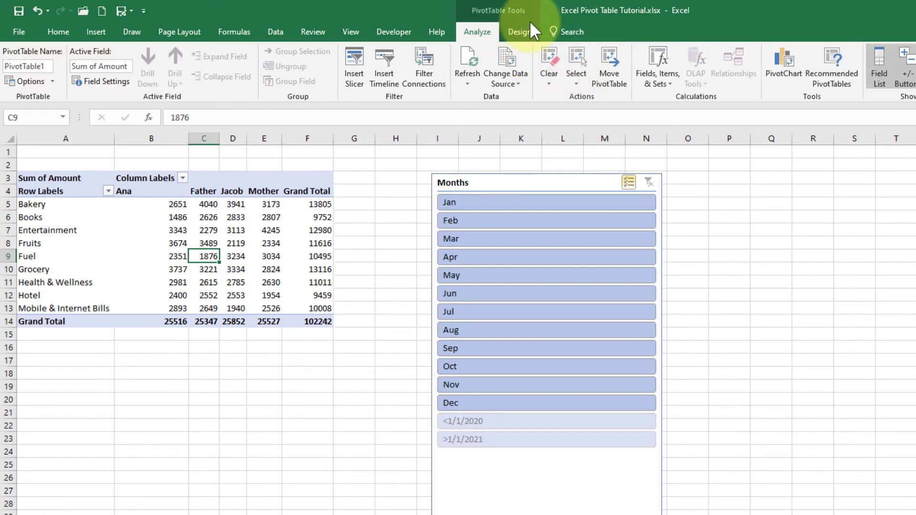
{"action": "left_click", "coordinate": [354, 67]}
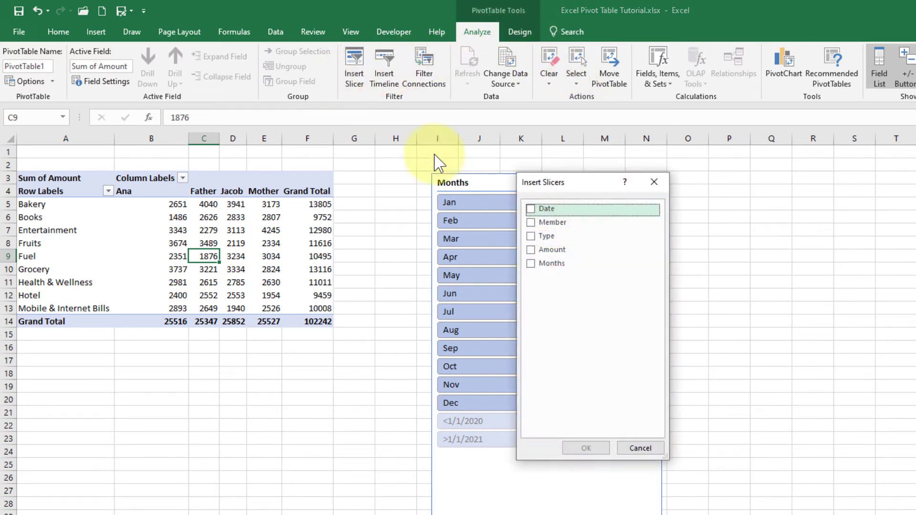
{"action": "left_click", "coordinate": [533, 223]}
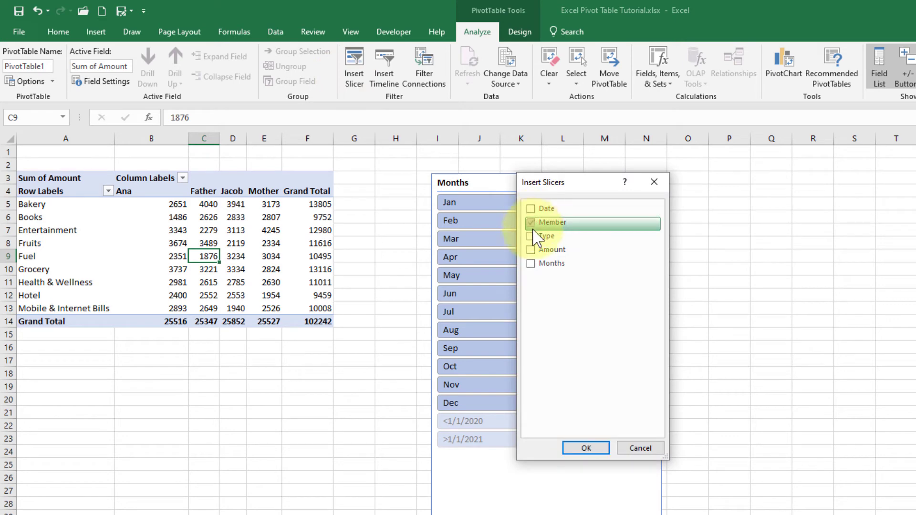
{"action": "left_click", "coordinate": [590, 447]}
{"action": "left_click_drag", "start_coordinate": [525, 325], "coordinate": [702, 176]}
Filter the PivotTable to the first listed member, exclude May in the Months slicer, and switch the Member slicer to the third listed member.
{"action": "left_click", "coordinate": [720, 210]}
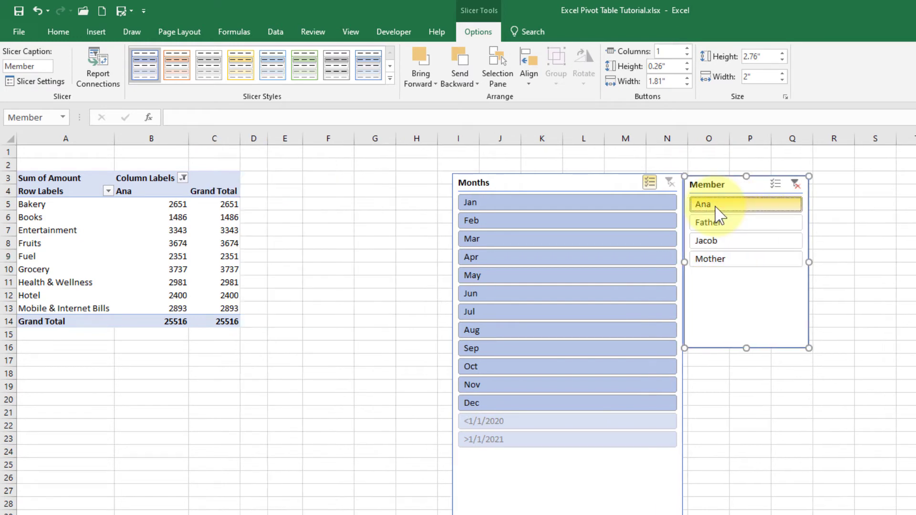
{"action": "left_click", "coordinate": [668, 276]}
{"action": "left_click", "coordinate": [716, 243]}
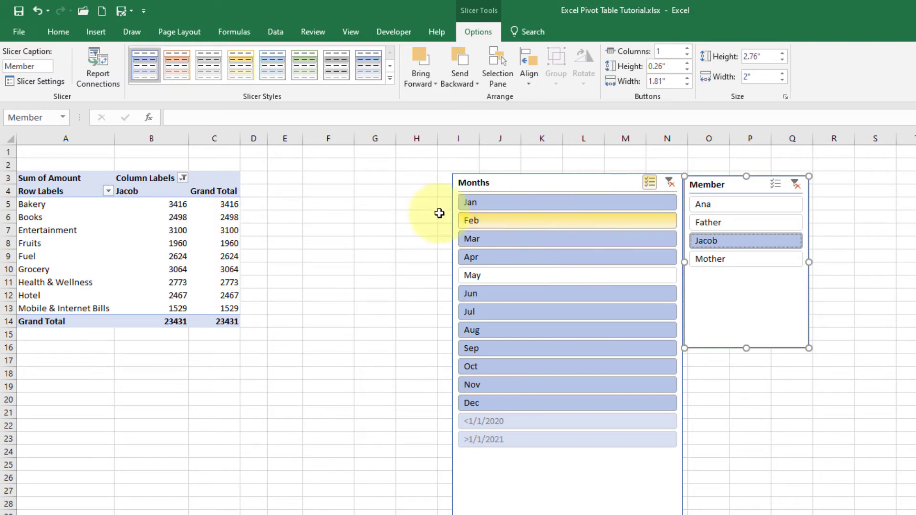
Move the Months slicer to the other side of the Member slicer and clear the filters of both slicers.
{"action": "left_click", "coordinate": [497, 188]}
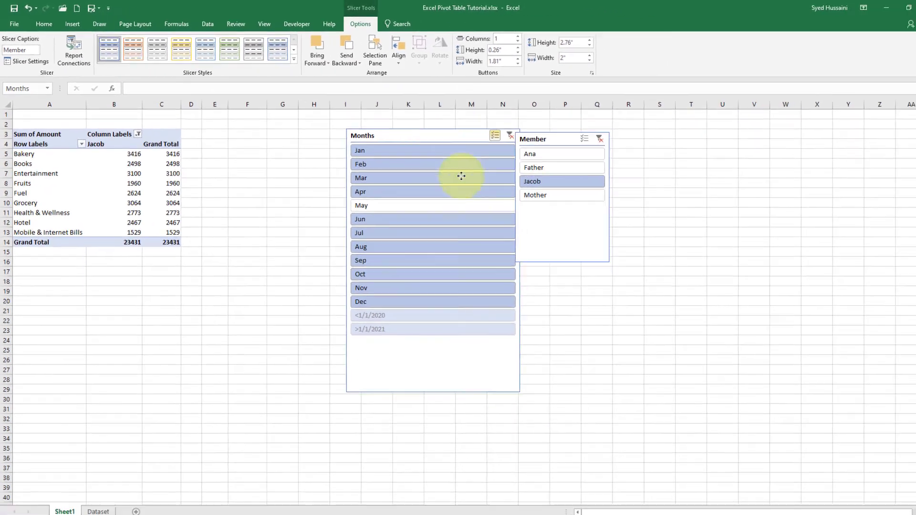
{"action": "left_click_drag", "start_coordinate": [462, 176], "coordinate": [669, 144]}
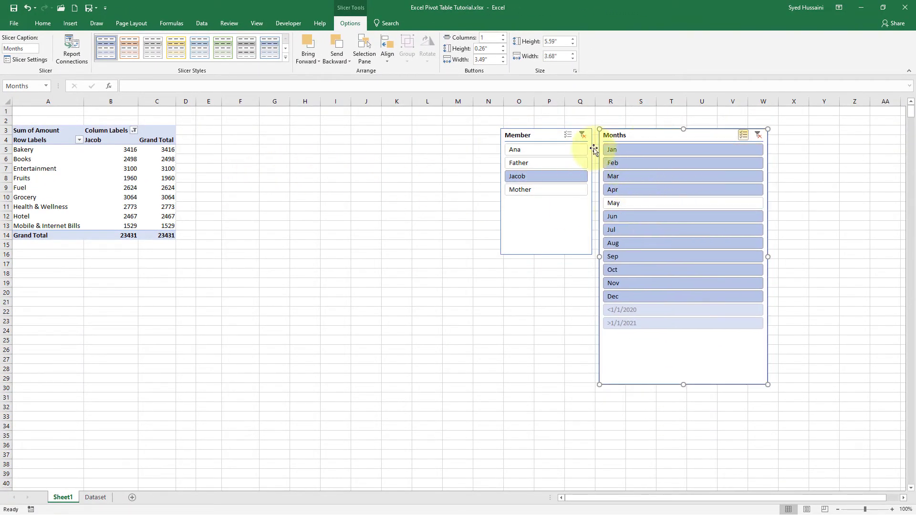
{"action": "left_click", "coordinate": [583, 136]}
{"action": "left_click", "coordinate": [744, 135]}
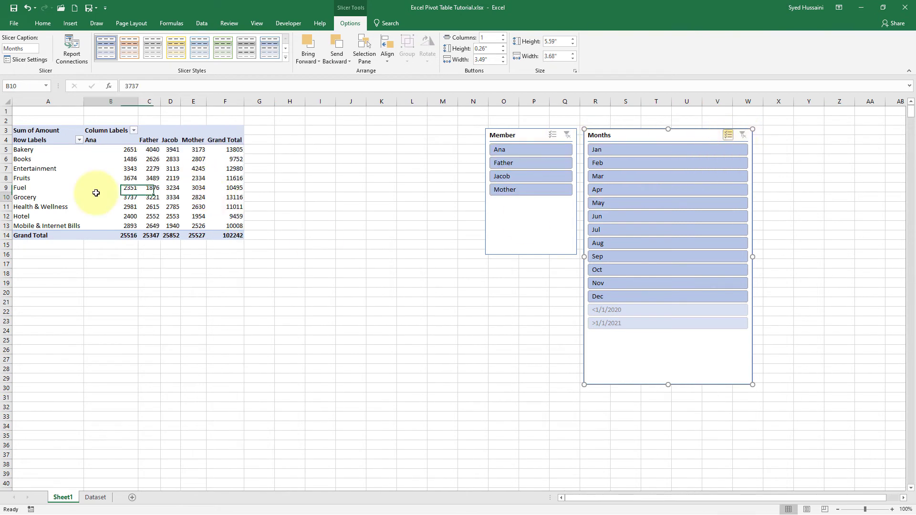
Try swapping the PivotTable layout with Type as columns and Member as rows, and restore Member to columns and Type to rows.
{"action": "left_click", "coordinate": [98, 196]}
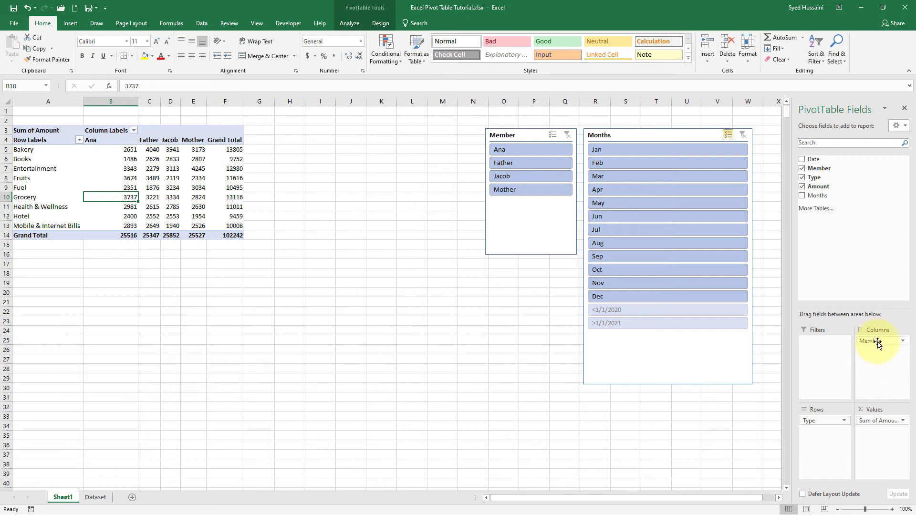
{"action": "left_click_drag", "start_coordinate": [880, 342], "coordinate": [877, 368]}
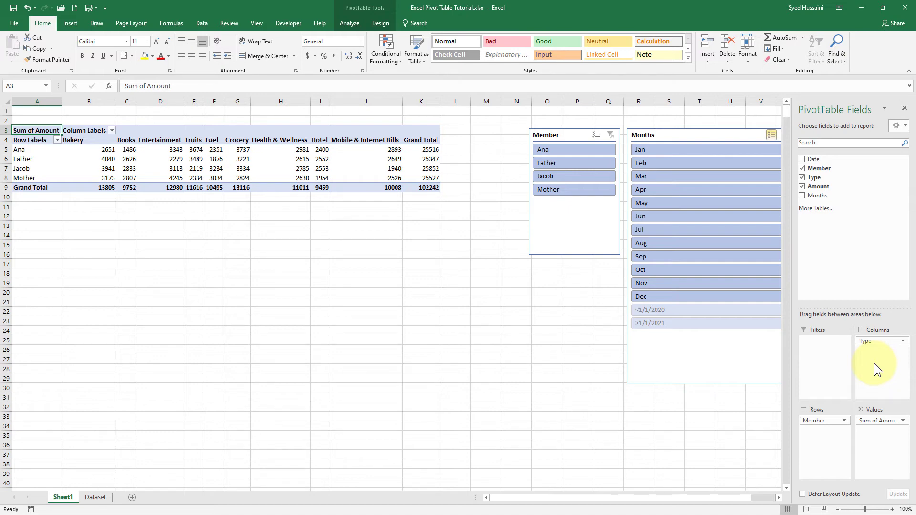
{"action": "left_click", "coordinate": [228, 163]}
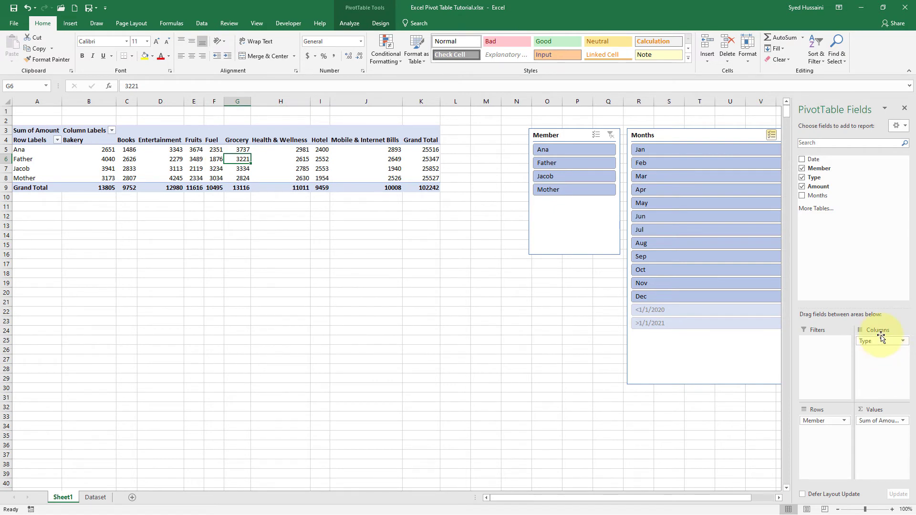
{"action": "left_click_drag", "start_coordinate": [882, 337], "coordinate": [874, 364]}
Insert a Date timeline for the PivotTable, place it below the table and size it to about 1.5" high and 8.19" wide.
{"action": "left_click", "coordinate": [149, 171]}
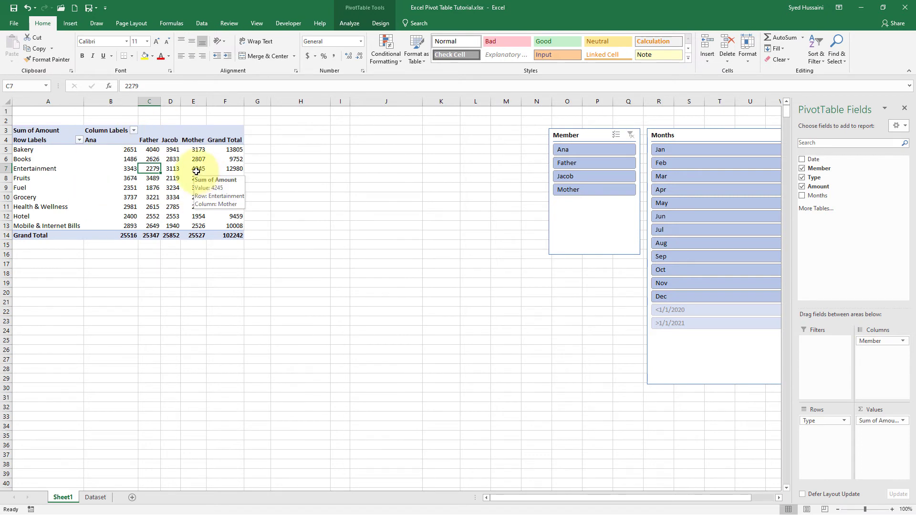
{"action": "left_click", "coordinate": [352, 28]}
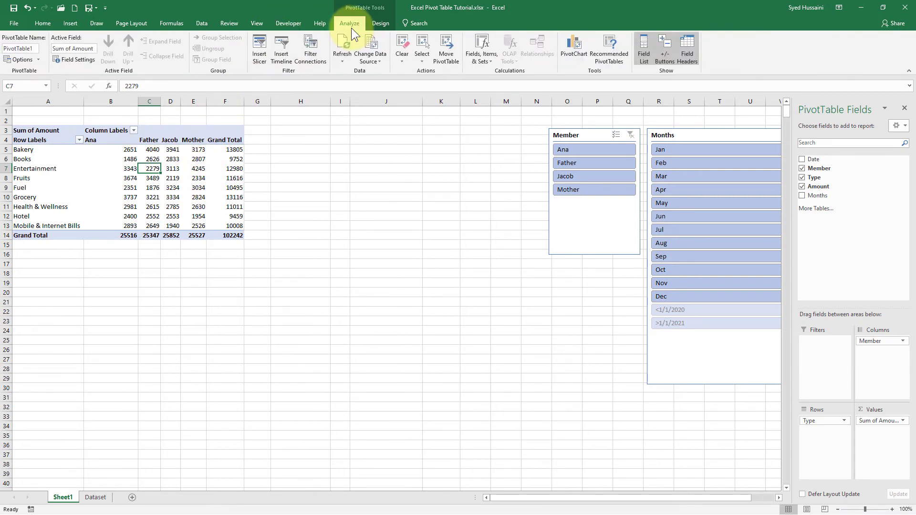
{"action": "left_click", "coordinate": [281, 56]}
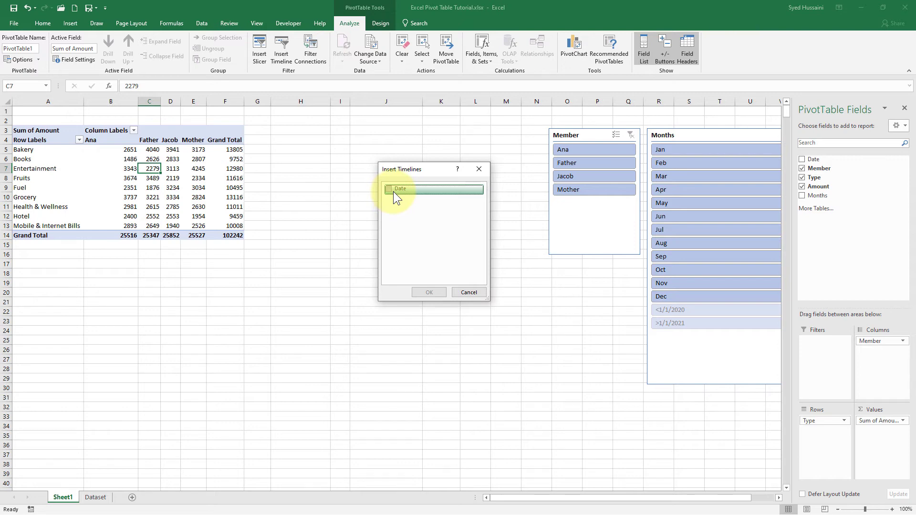
{"action": "left_click", "coordinate": [389, 189]}
{"action": "left_click", "coordinate": [416, 293]}
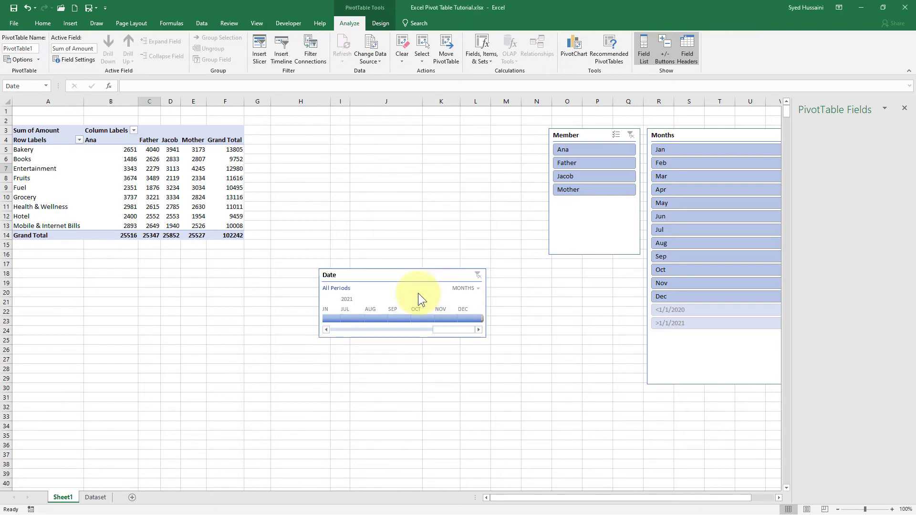
{"action": "left_click_drag", "start_coordinate": [440, 276], "coordinate": [628, 325]}
Filter the PivotTable with the Date timeline by Feb 2020, by May 2020, and by the range May - Aug 2020.
{"action": "left_click_drag", "start_coordinate": [409, 351], "coordinate": [280, 339]}
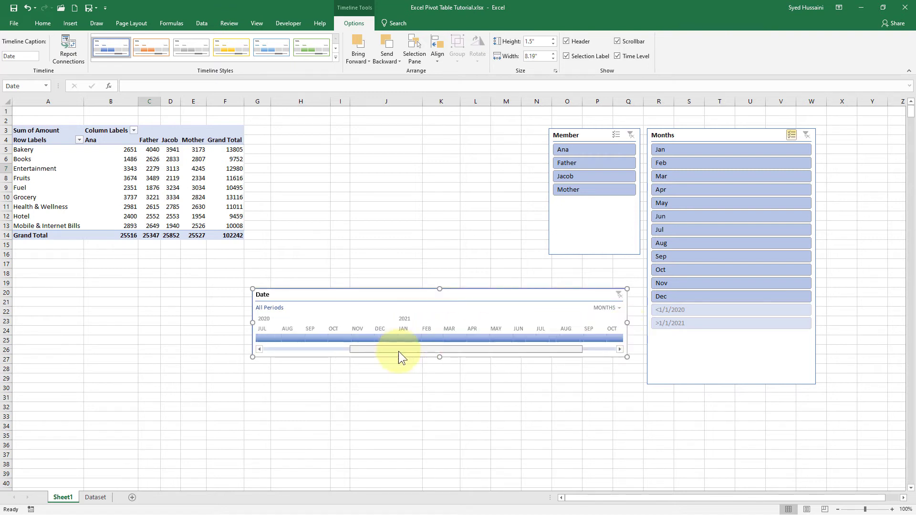
{"action": "left_click", "coordinate": [291, 338]}
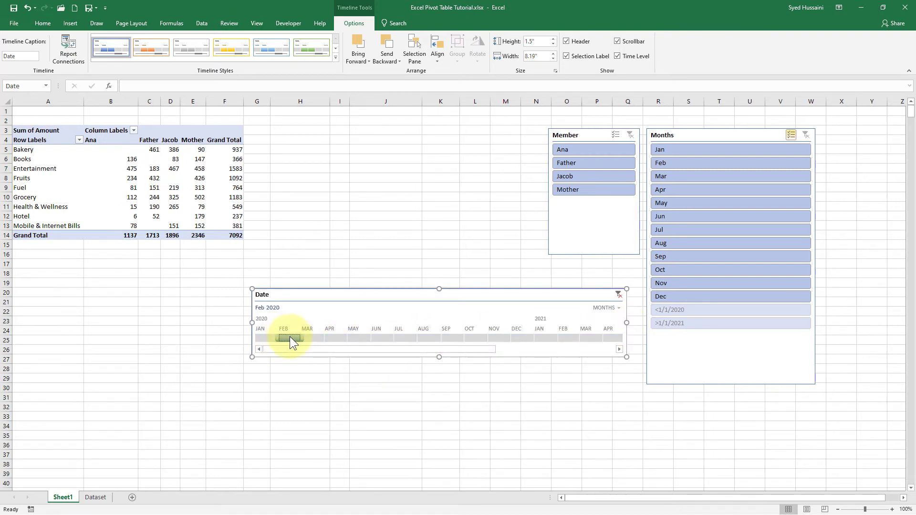
{"action": "left_click", "coordinate": [357, 338]}
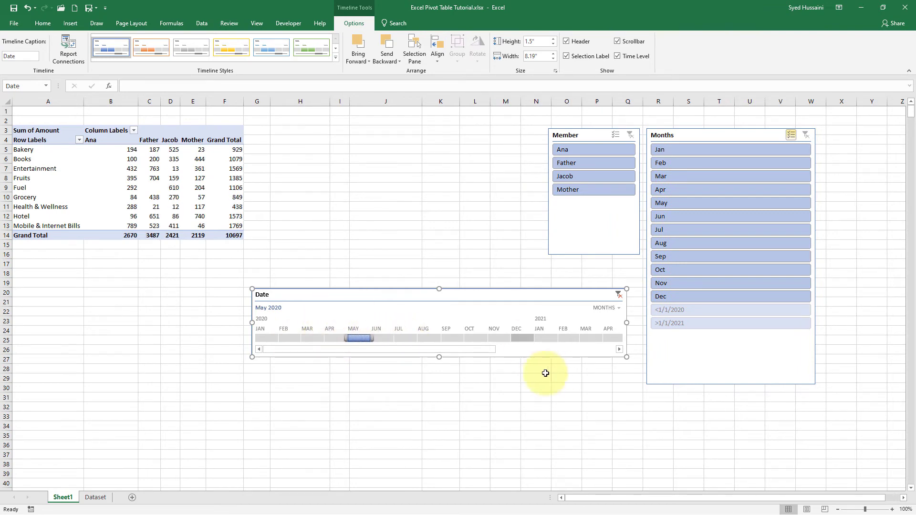
{"action": "left_click_drag", "start_coordinate": [373, 340], "coordinate": [434, 340]}
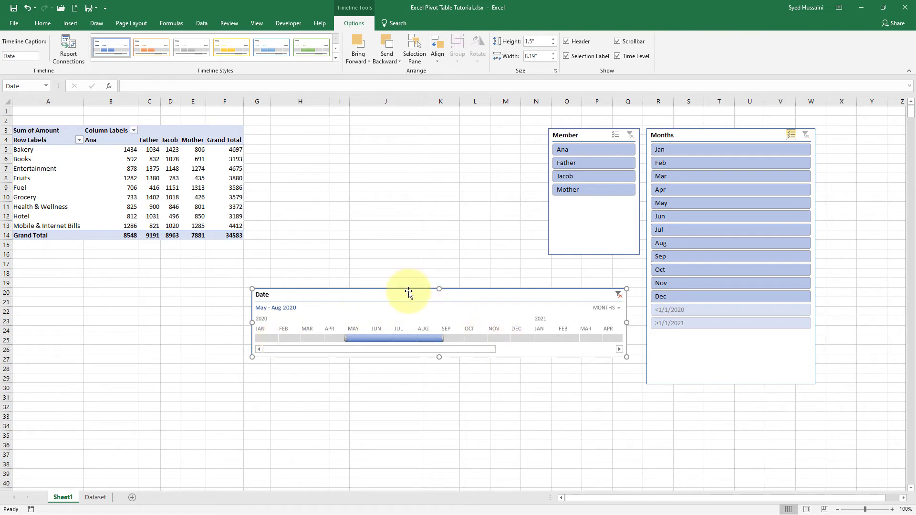
Move the Date timeline slightly upward and clear its filter.
{"action": "left_click_drag", "start_coordinate": [409, 292], "coordinate": [407, 280]}
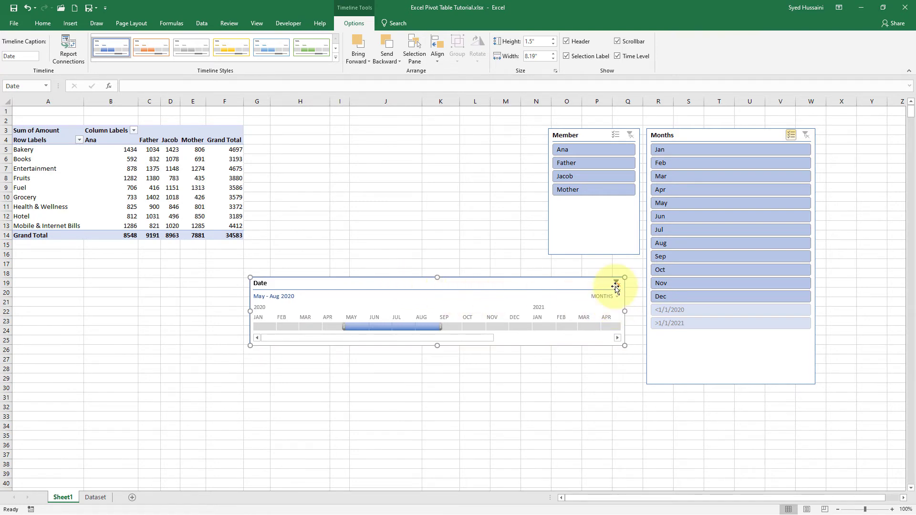
{"action": "left_click", "coordinate": [617, 284]}
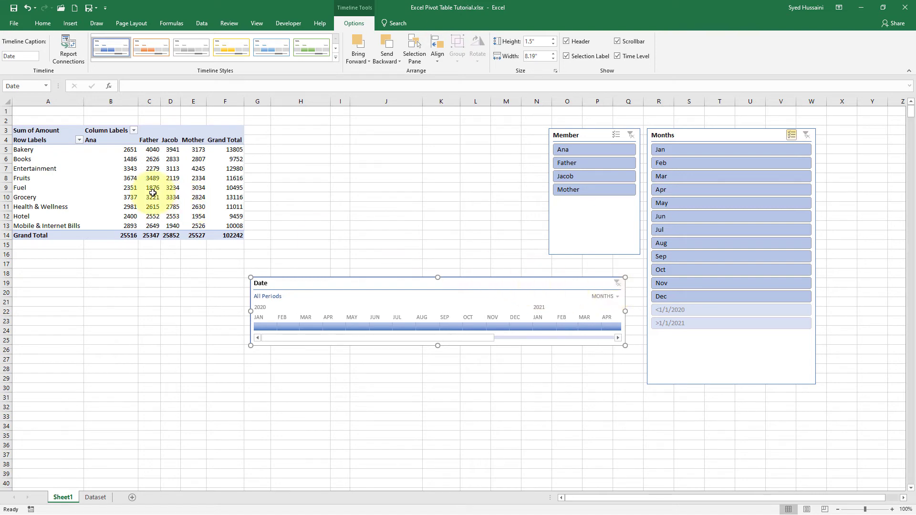
Disable "Show grand totals for rows" in the PivotTable options to hide the Grand Total column.
{"action": "left_click", "coordinate": [138, 190]}
{"action": "left_click_drag", "start_coordinate": [222, 149], "coordinate": [224, 235]}
{"action": "left_click", "coordinate": [234, 206]}
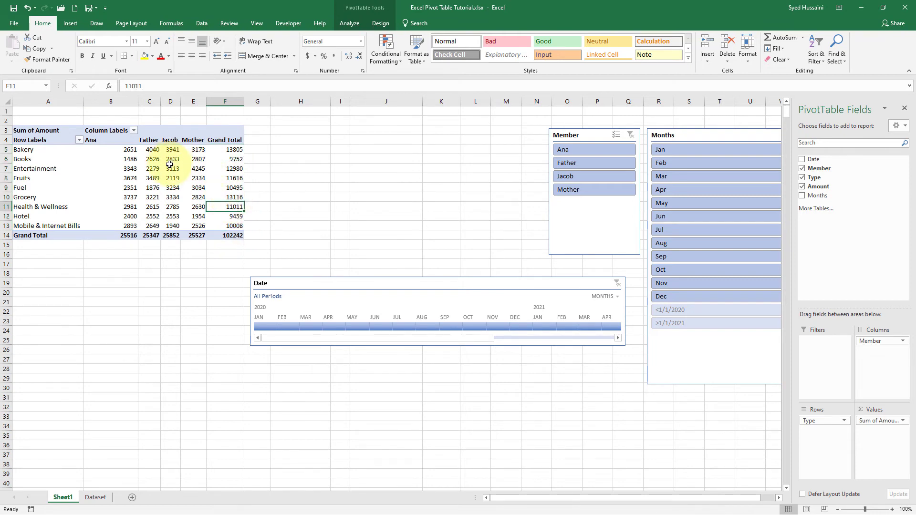
{"action": "right_click", "coordinate": [126, 187]}
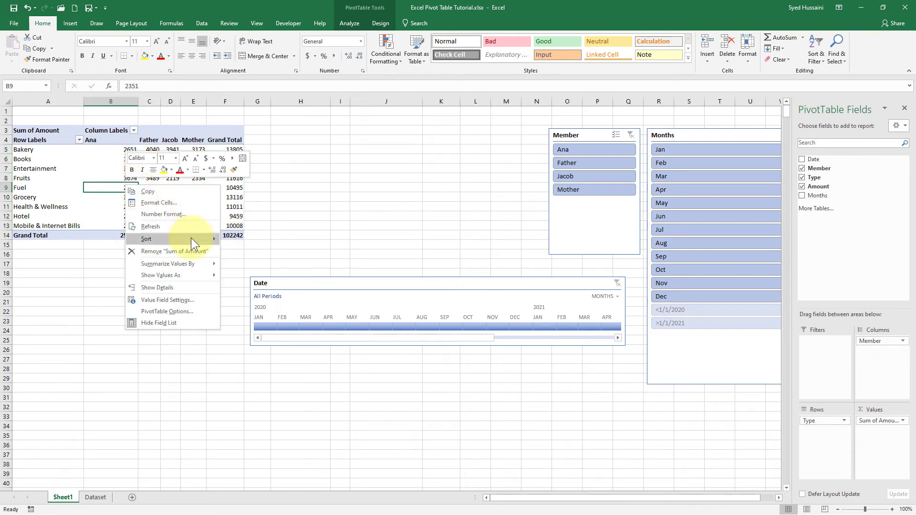
{"action": "left_click", "coordinate": [180, 312]}
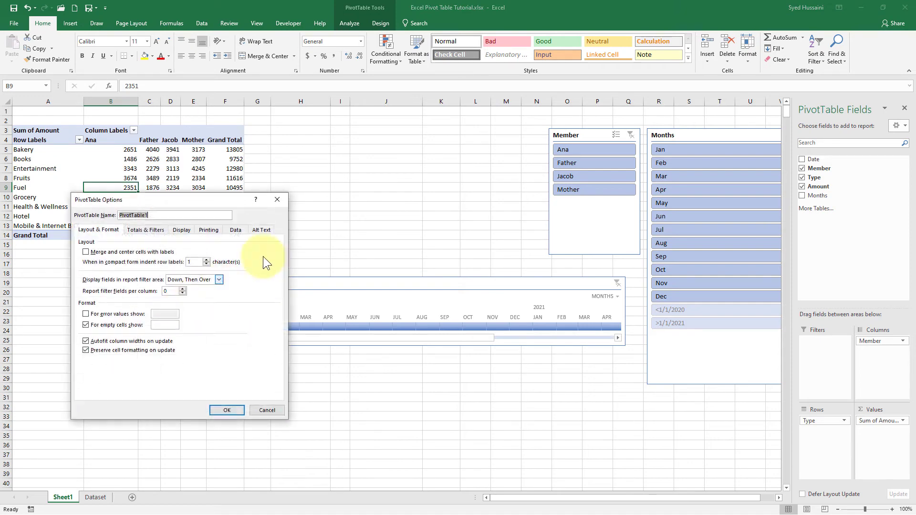
{"action": "left_click", "coordinate": [477, 193]}
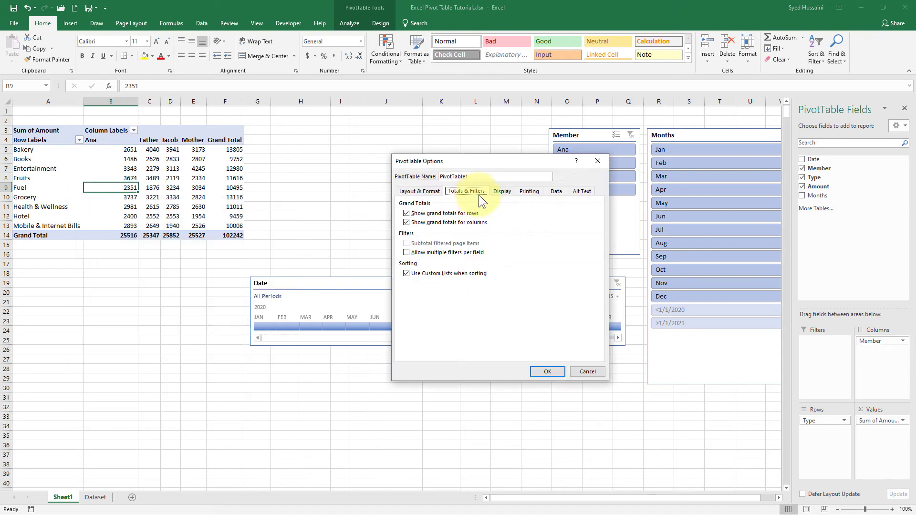
{"action": "left_click", "coordinate": [436, 214]}
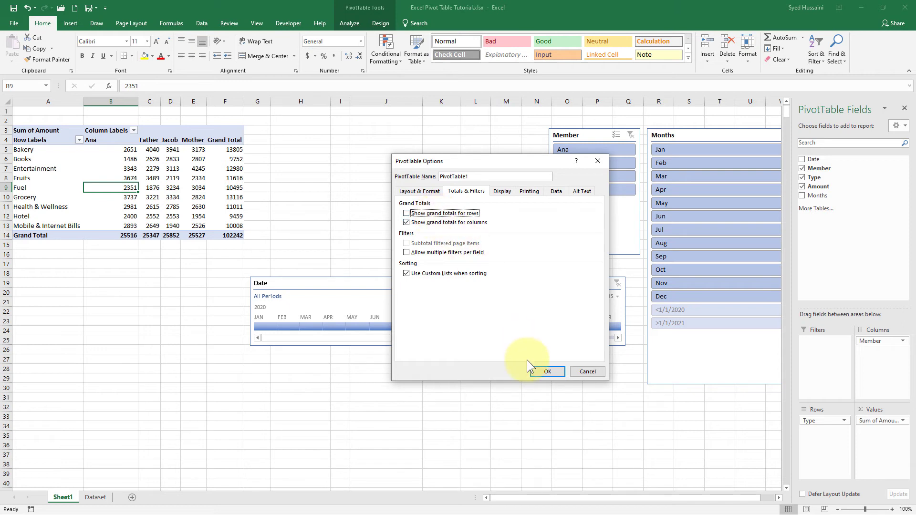
{"action": "left_click", "coordinate": [547, 372]}
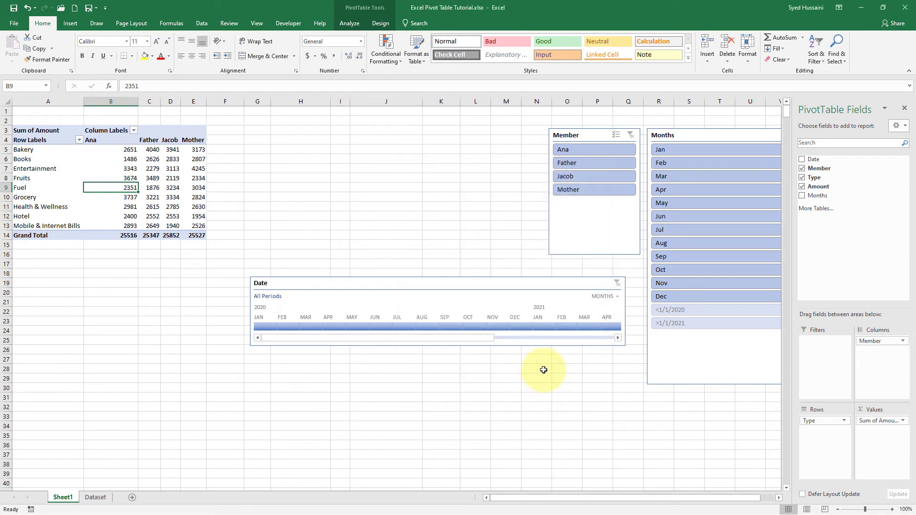
{"action": "left_click", "coordinate": [20, 236]}
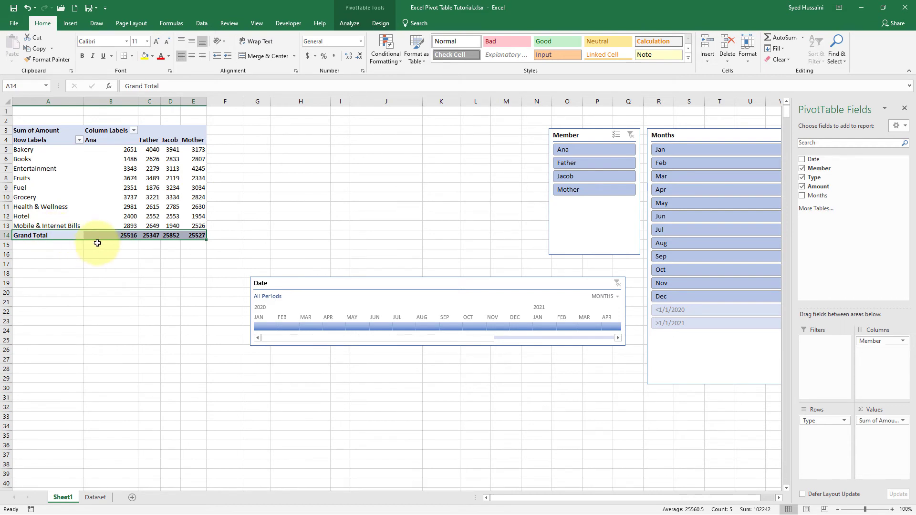
{"action": "left_click_drag", "start_coordinate": [111, 101], "coordinate": [204, 101]}
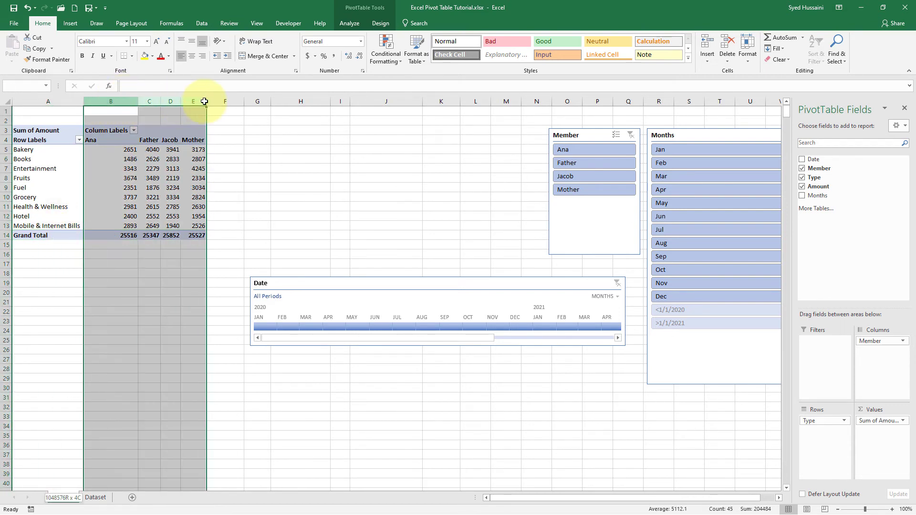
{"action": "left_click_drag", "start_coordinate": [225, 139], "coordinate": [230, 231]}
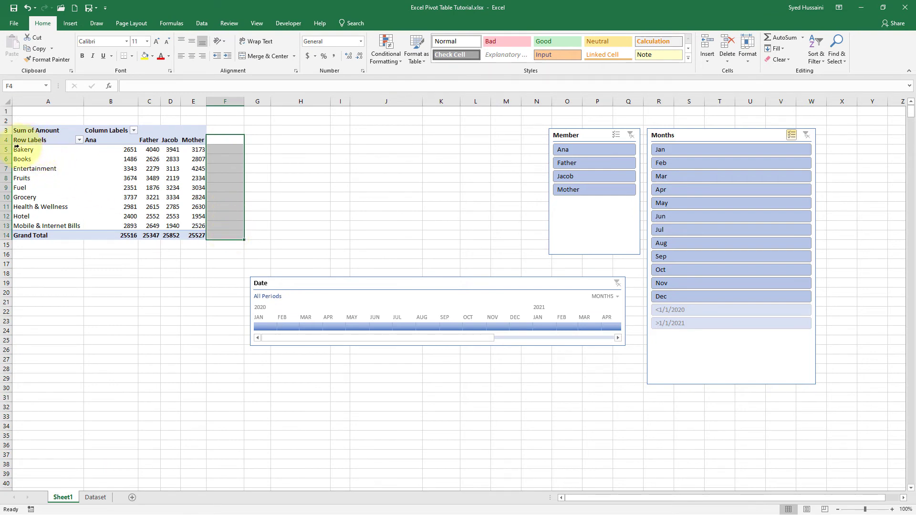
{"action": "left_click_drag", "start_coordinate": [8, 150], "coordinate": [9, 218]}
Re-enable "Show grand totals for rows" in the PivotTable options.
{"action": "left_click", "coordinate": [167, 179]}
{"action": "right_click", "coordinate": [168, 179]}
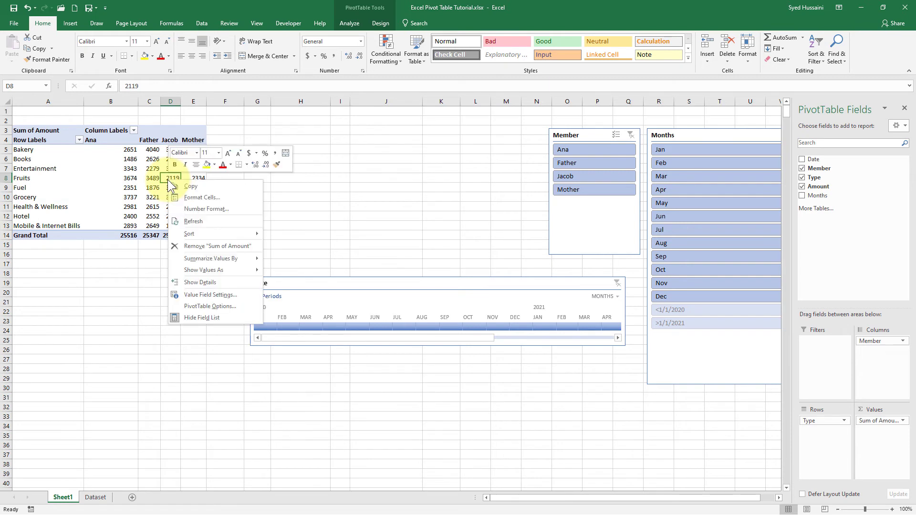
{"action": "left_click", "coordinate": [190, 311]}
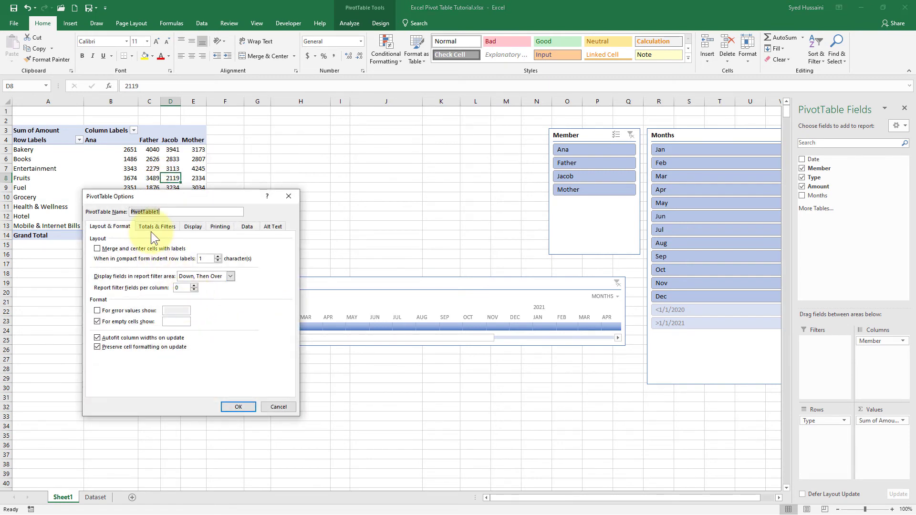
{"action": "left_click", "coordinate": [151, 230]}
{"action": "left_click", "coordinate": [102, 249]}
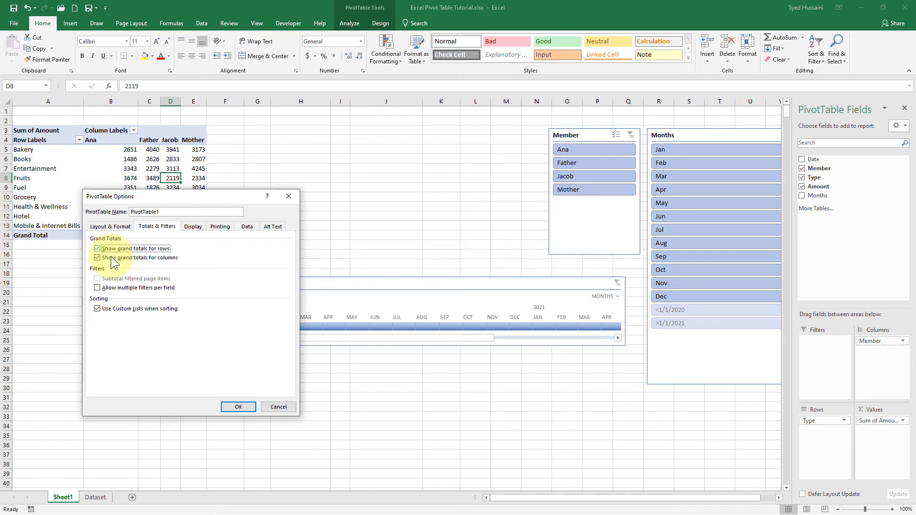
{"action": "left_click", "coordinate": [227, 406]}
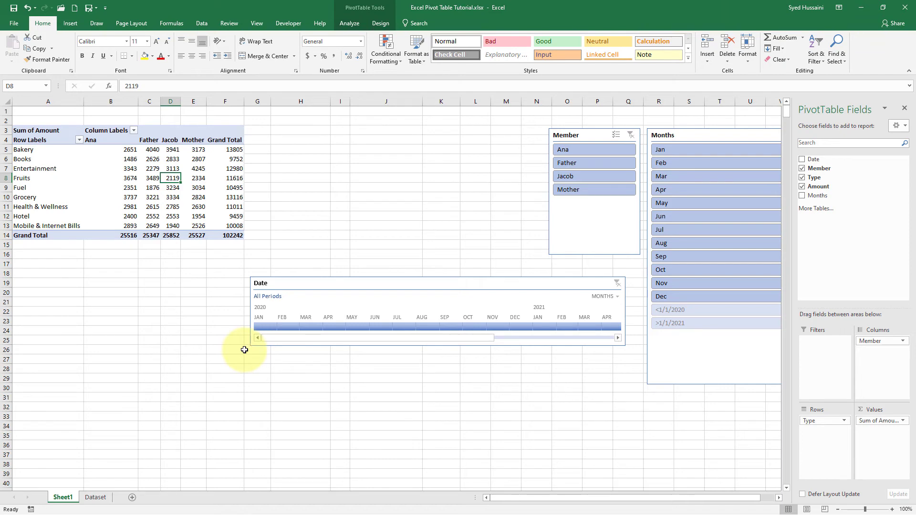
Shift the Date timeline slightly away from the PivotTable, over to the edge of the Months slicer.
{"action": "left_click_drag", "start_coordinate": [293, 285], "coordinate": [315, 282]}
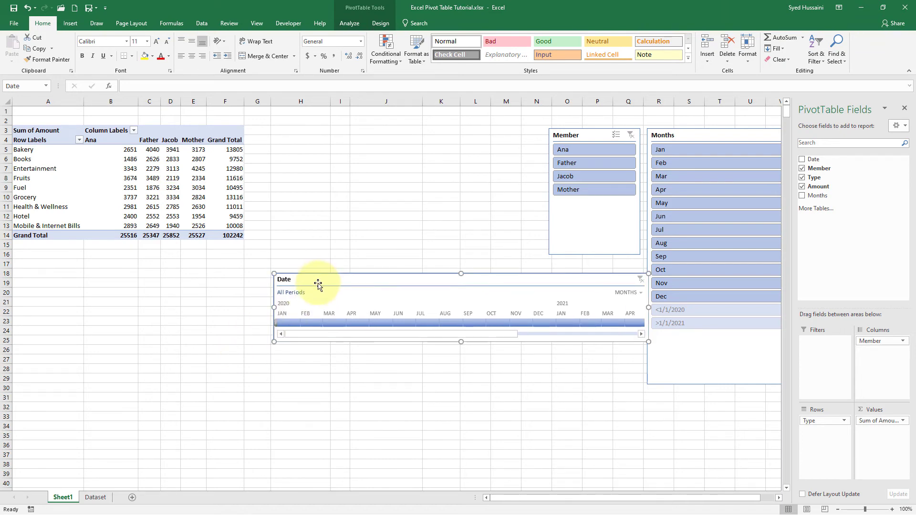
Append row 1001 to the Dataset sheet: date 31-Dec-2020, same member as the row above, type Books, amount 1000.
{"action": "left_click", "coordinate": [95, 498]}
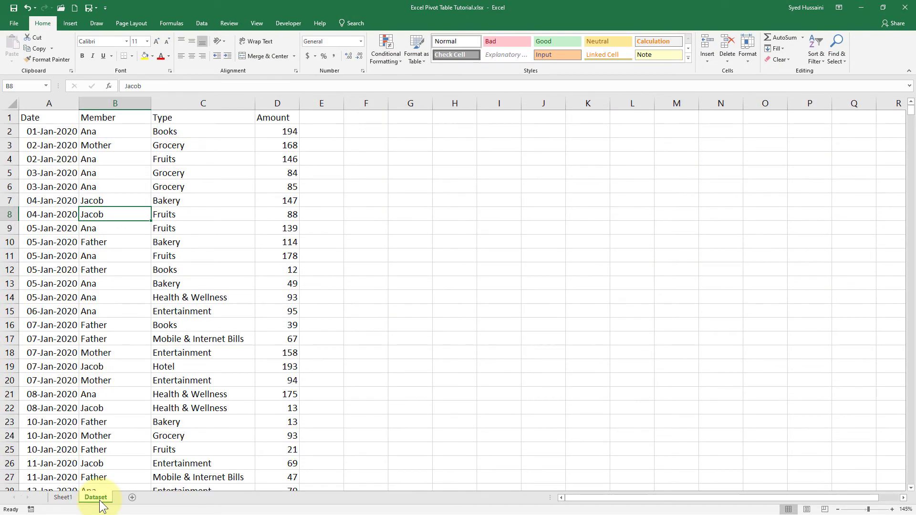
{"action": "left_click", "coordinate": [61, 437]}
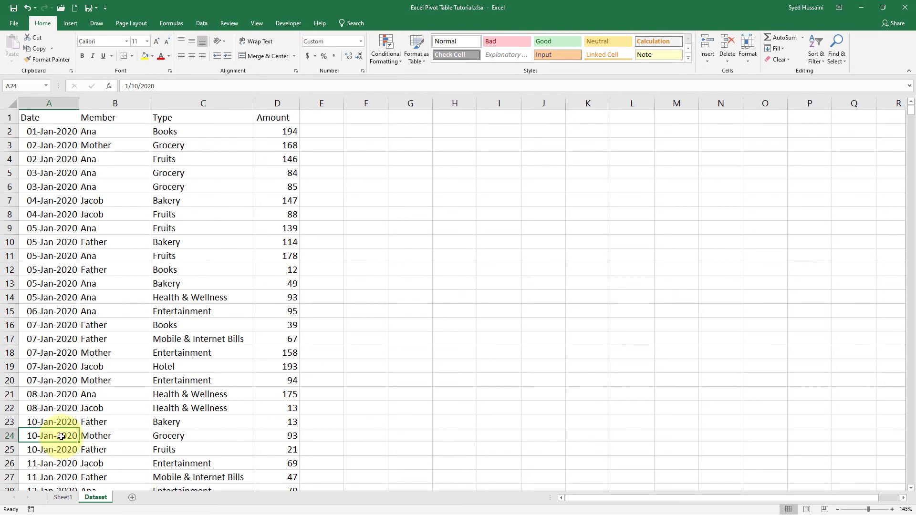
{"action": "key", "text": "ctrl+Down"}
{"action": "left_click", "coordinate": [59, 331]}
{"action": "type", "text": "31 dec 2020"}
{"action": "key", "text": "Tab"}
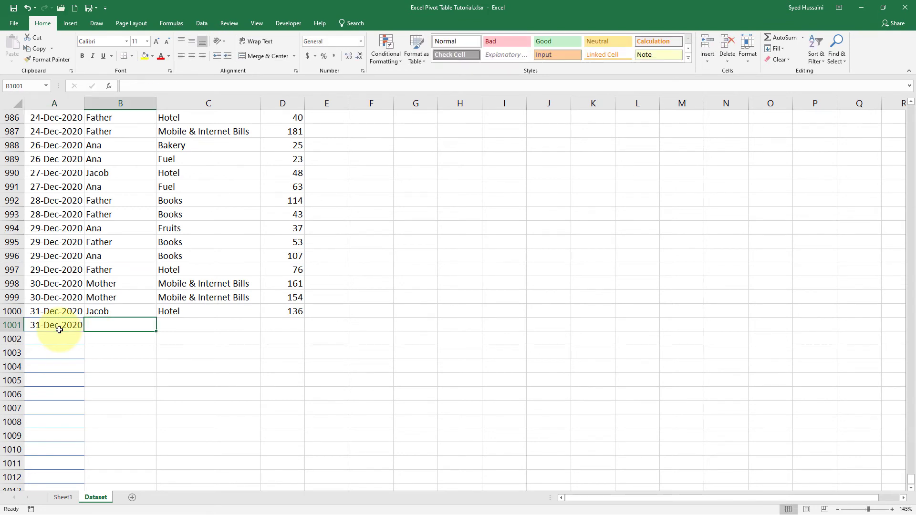
{"action": "type", "text": "J"}
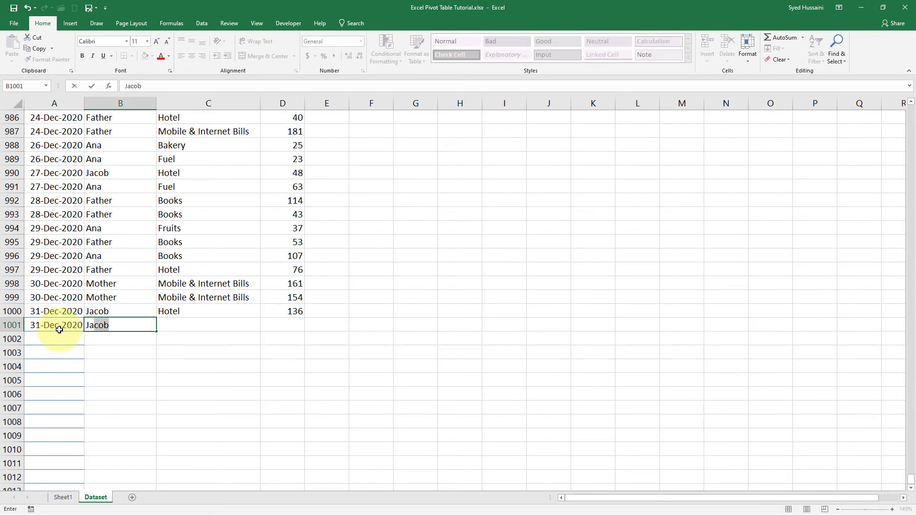
{"action": "key", "text": "Tab"}
{"action": "type", "text": "Books"}
{"action": "key", "text": "Tab"}
{"action": "type", "text": "1000"}
{"action": "key", "text": "Return"}
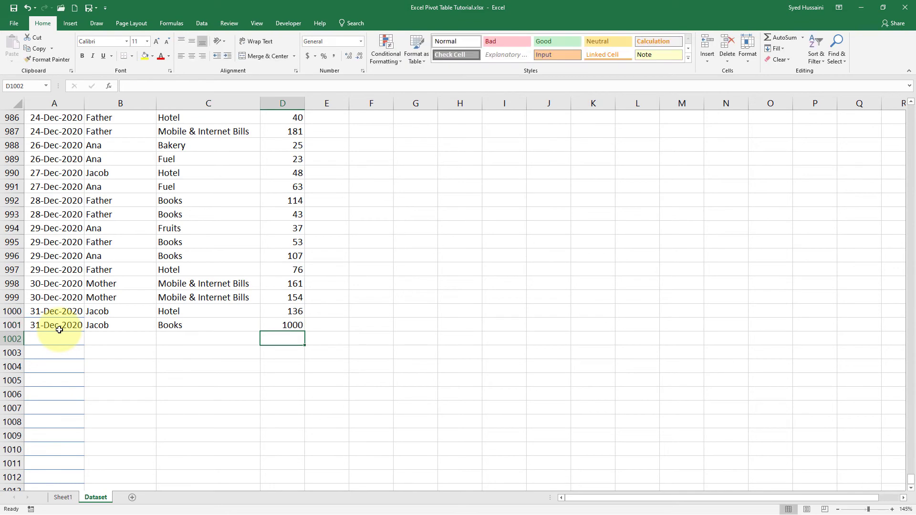
Rename Sheet1 as "Pivot Table".
{"action": "left_click", "coordinate": [64, 499]}
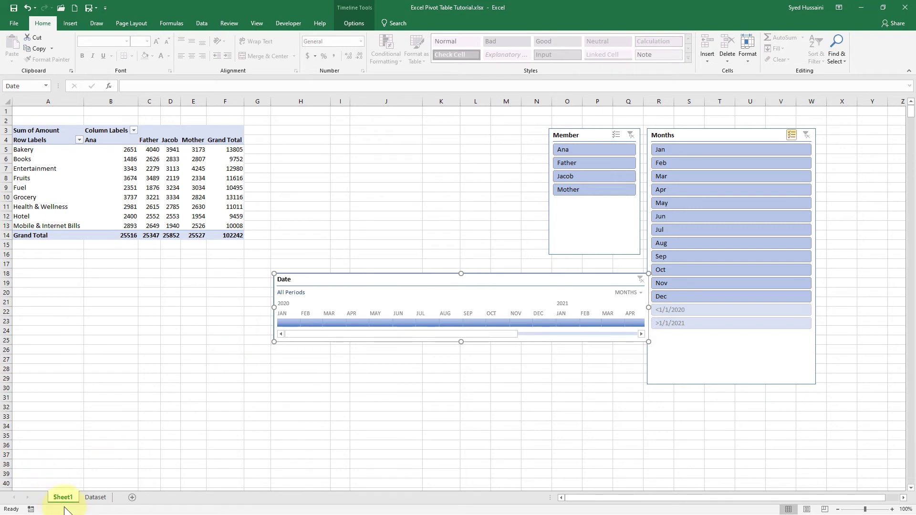
{"action": "double_click", "coordinate": [63, 497]}
{"action": "type", "text": "Pivot Tab"}
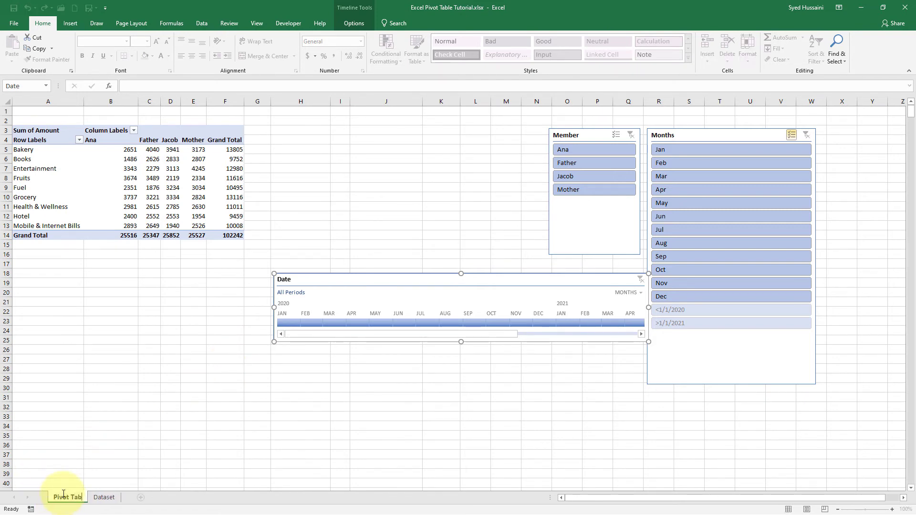
{"action": "type", "text": "le"}
{"action": "key", "text": "Return"}
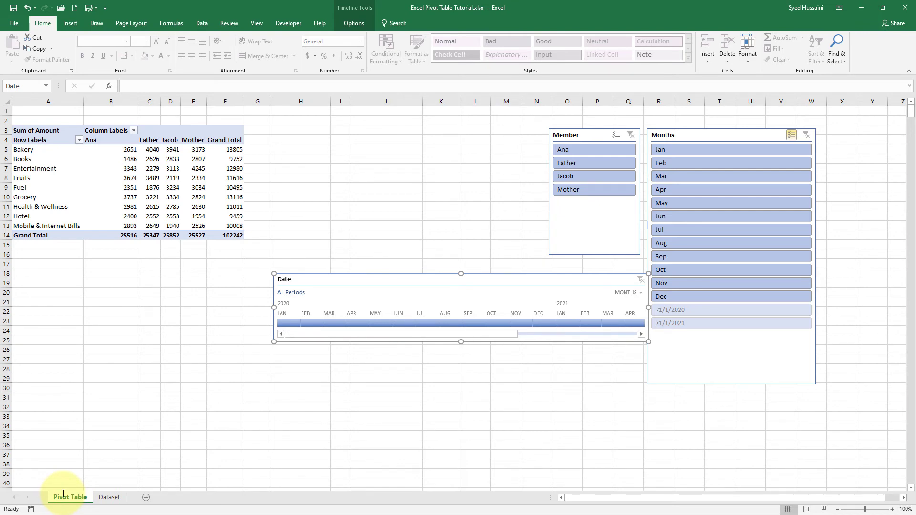
Refresh the PivotTable and all workbook data sources, and check the Books amount for the newly added row's member.
{"action": "left_click", "coordinate": [146, 190]}
{"action": "right_click", "coordinate": [146, 190]}
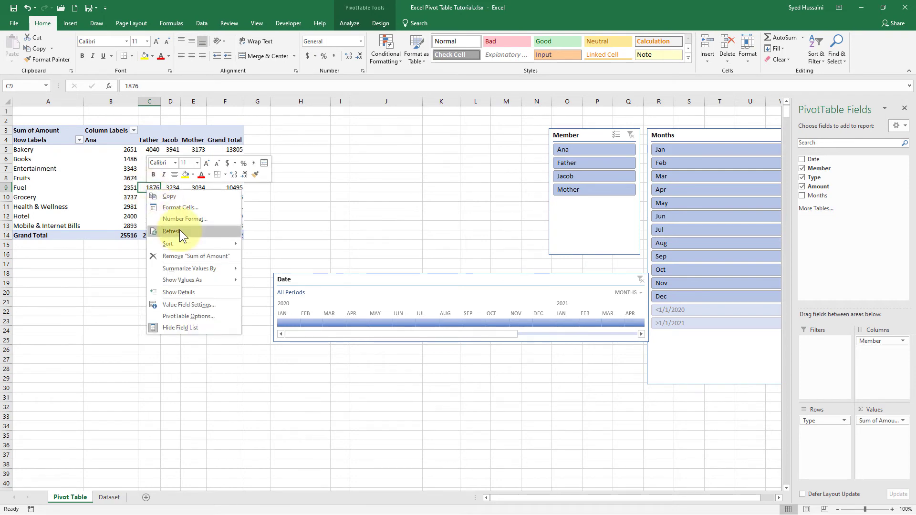
{"action": "left_click", "coordinate": [195, 25]}
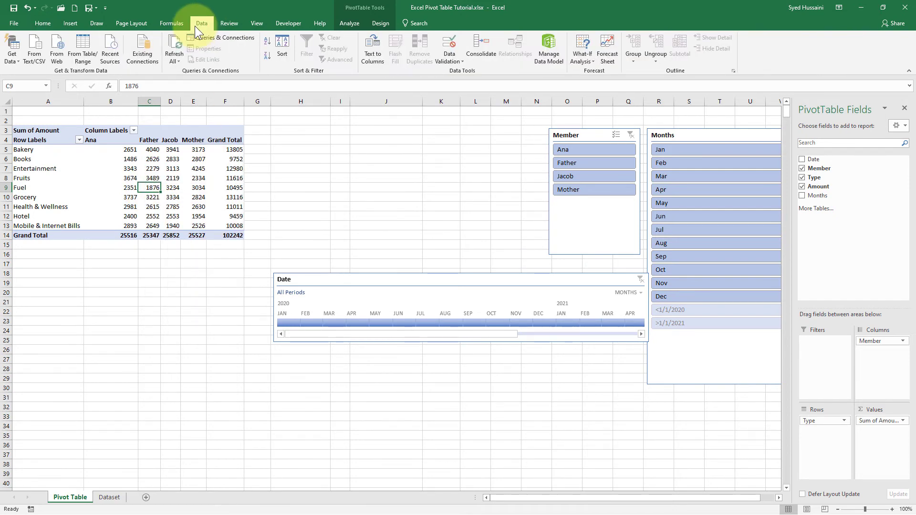
{"action": "left_click", "coordinate": [174, 46]}
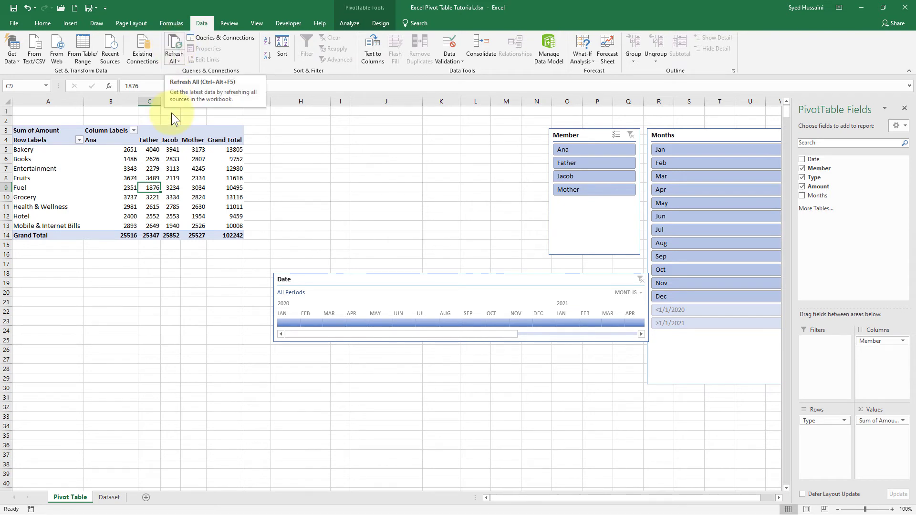
{"action": "left_click", "coordinate": [357, 21]}
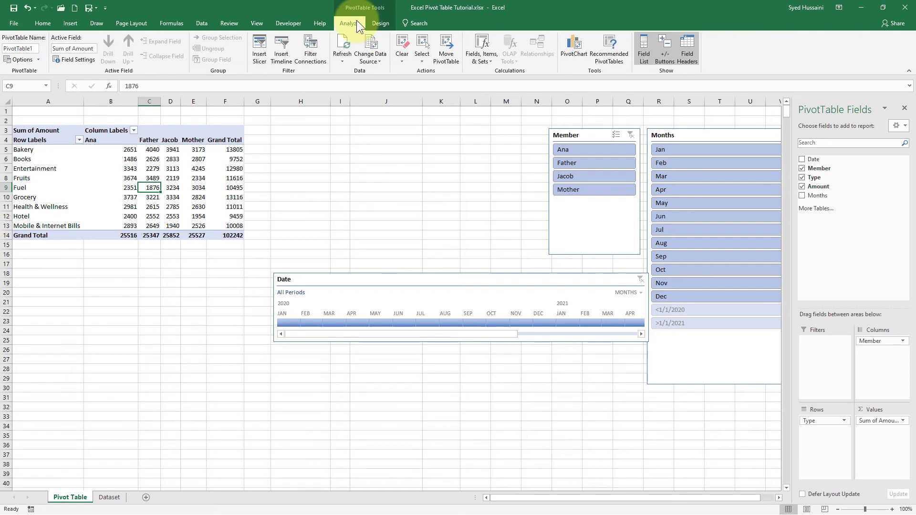
{"action": "left_click", "coordinate": [342, 45]}
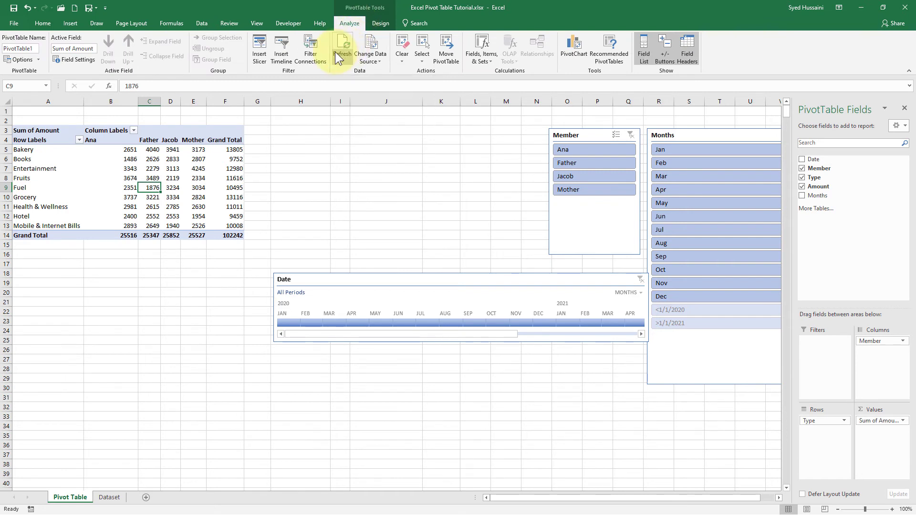
{"action": "left_click", "coordinate": [52, 170]}
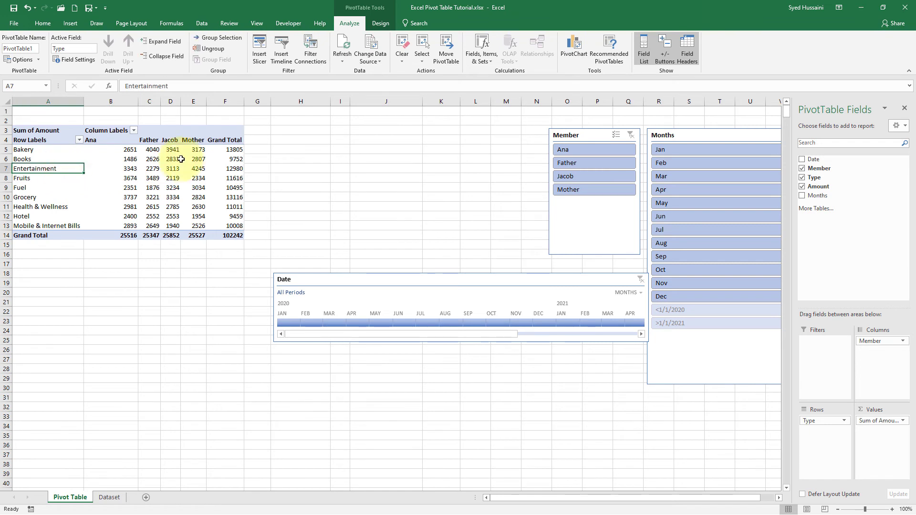
{"action": "left_click", "coordinate": [177, 159]}
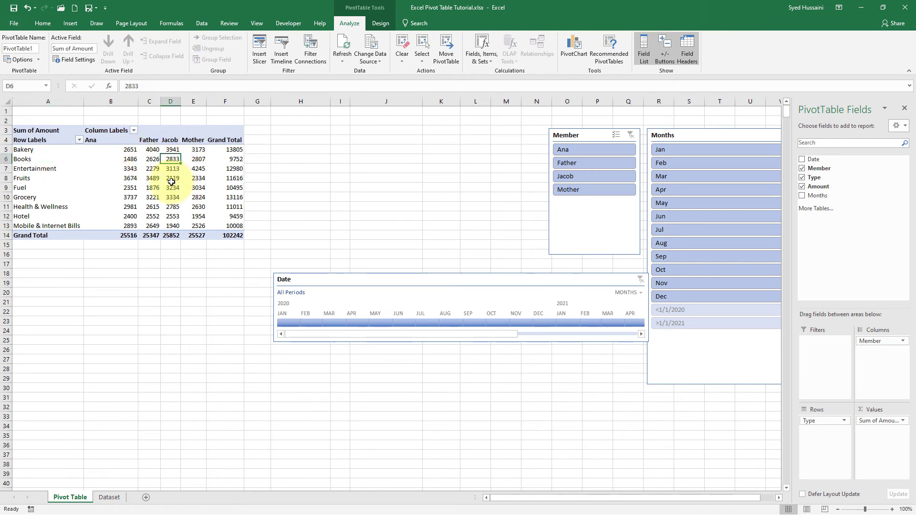
{"action": "mouse_move", "coordinate": [171, 199]}
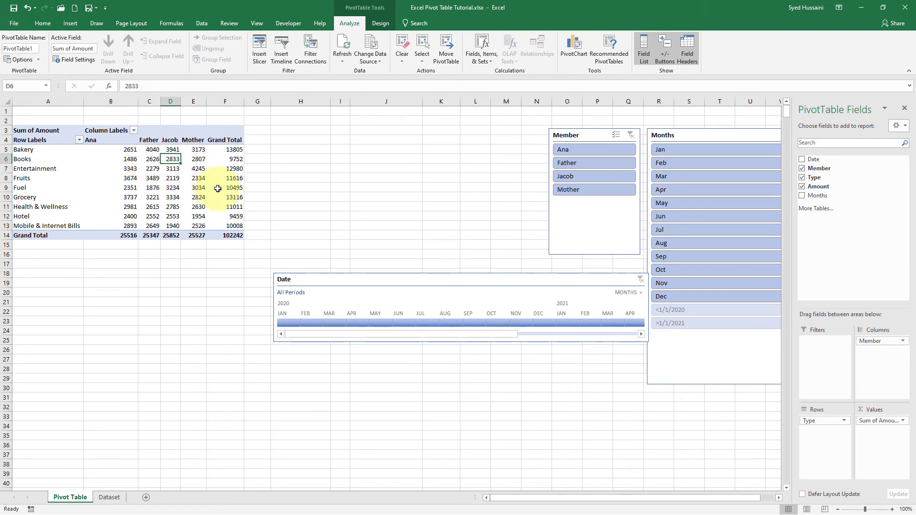
{"action": "right_click", "coordinate": [172, 159]}
{"action": "key", "text": "Escape"}
{"action": "mouse_move", "coordinate": [203, 205]}
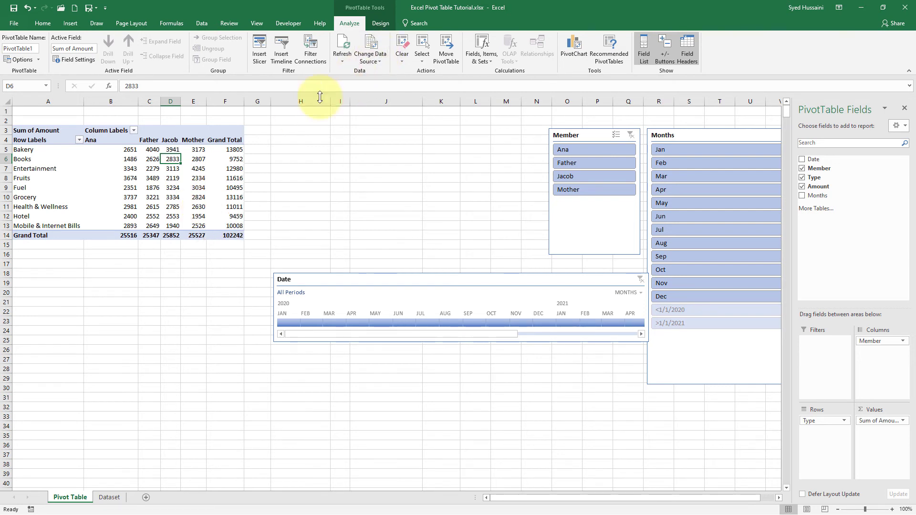
Extend the PivotTable's data source range to Dataset!$A$1:$D$1001 to include the added row.
{"action": "left_click", "coordinate": [381, 40]}
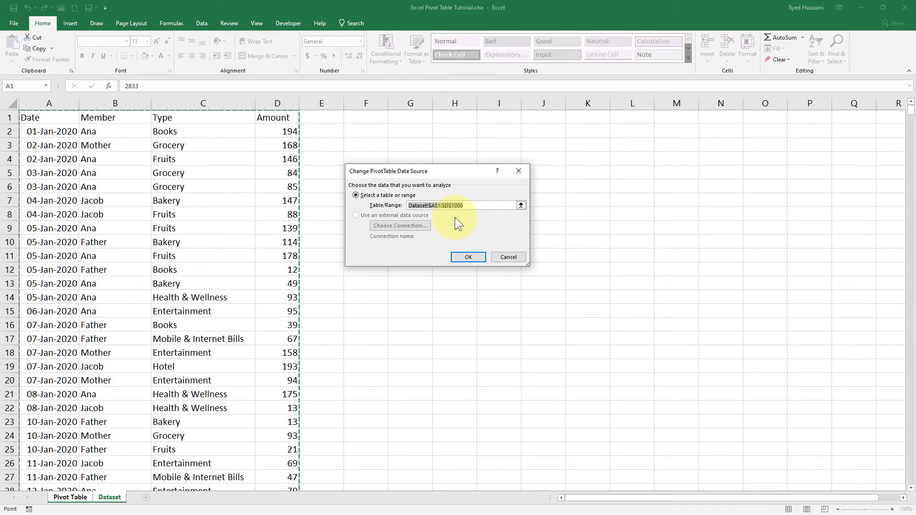
{"action": "left_click_drag", "start_coordinate": [911, 111], "coordinate": [910, 481]}
{"action": "scroll", "coordinate": [195, 430], "scroll_direction": "down", "scroll_amount": 1}
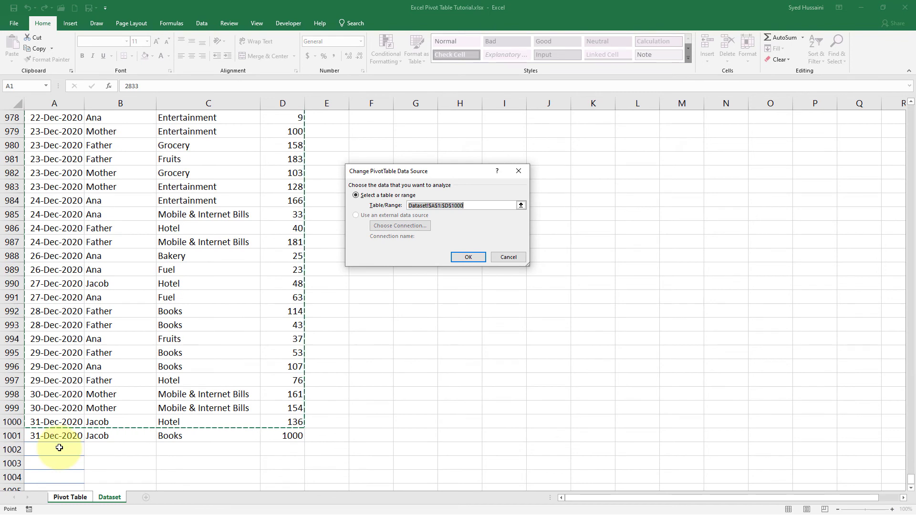
{"action": "left_click", "coordinate": [497, 207]}
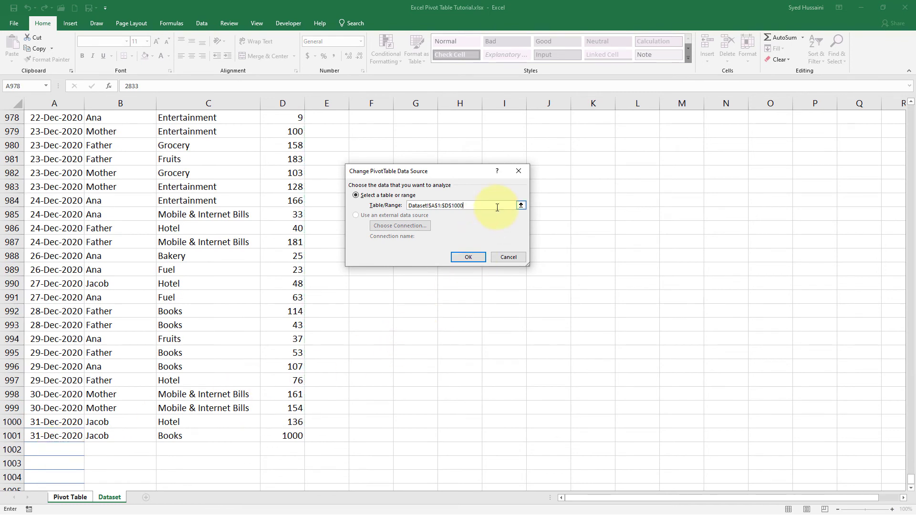
{"action": "key", "text": "BackSpace"}
{"action": "type", "text": "1"}
{"action": "left_click", "coordinate": [474, 256]}
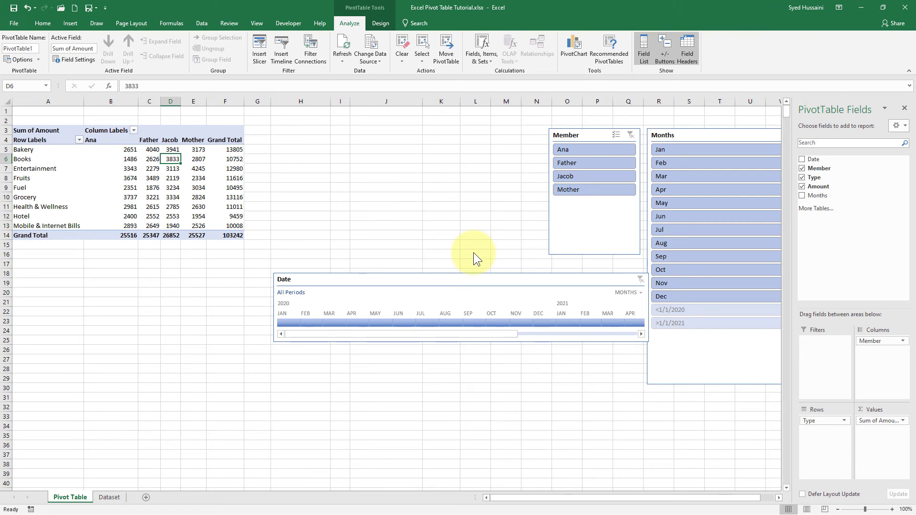
Format the Dataset range $A$1:$D$1001 as a table with headers, using the blue Medium style with banded rows.
{"action": "left_click", "coordinate": [109, 497]}
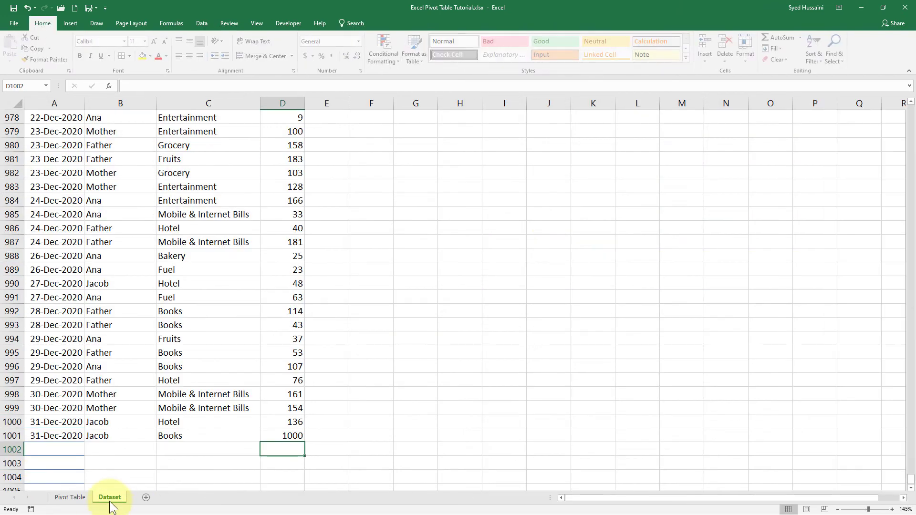
{"action": "left_click", "coordinate": [139, 241]}
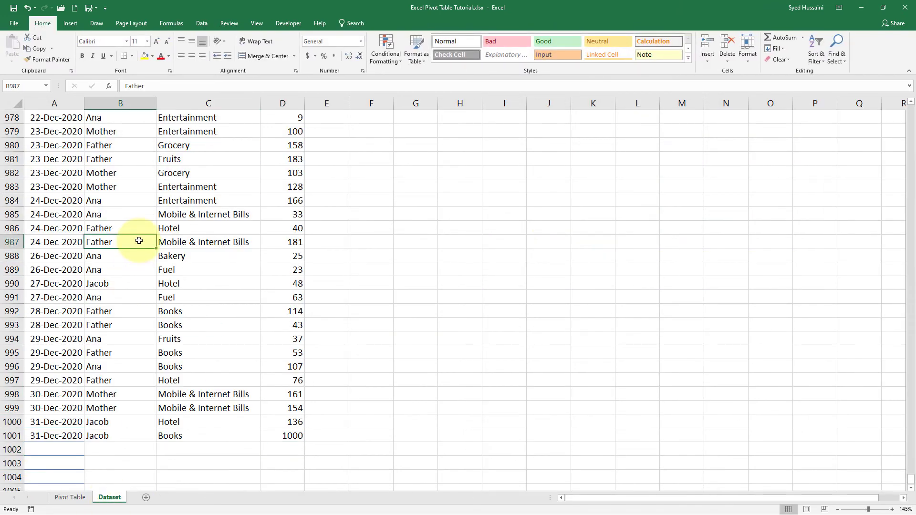
{"action": "key", "text": "ctrl+Home"}
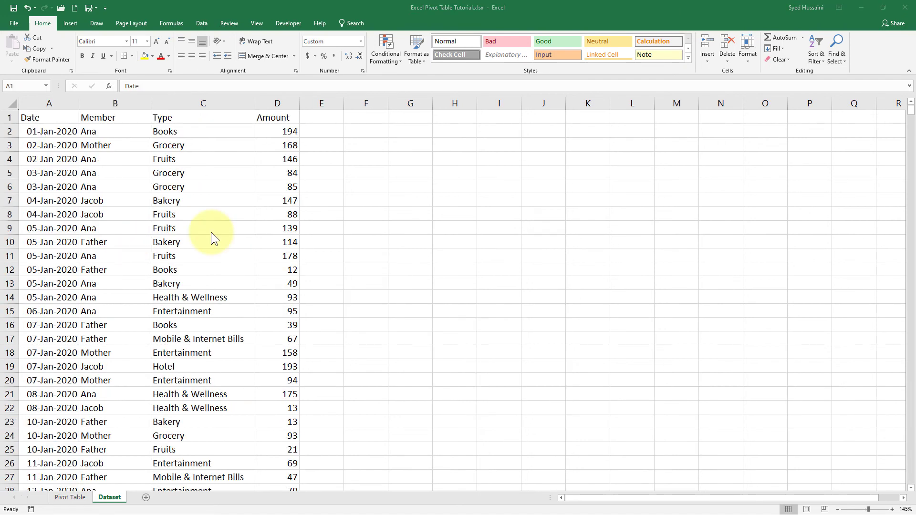
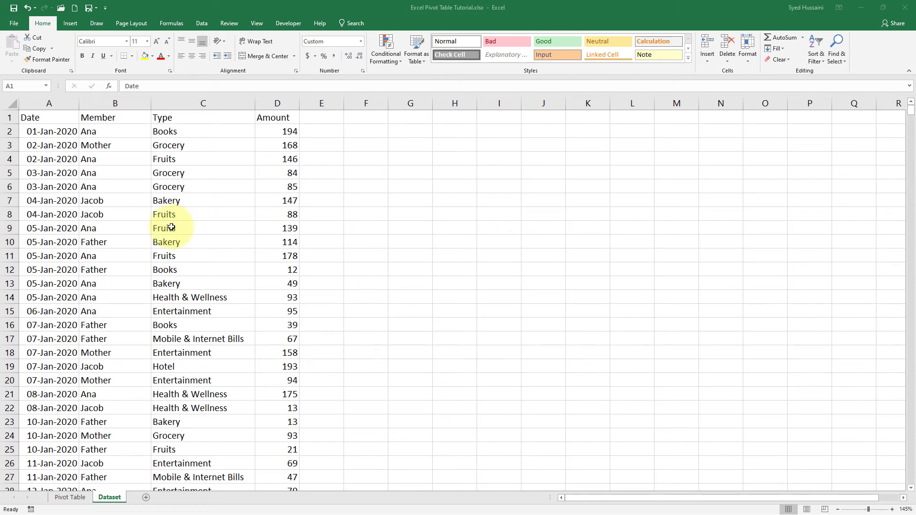
{"action": "left_click", "coordinate": [106, 237]}
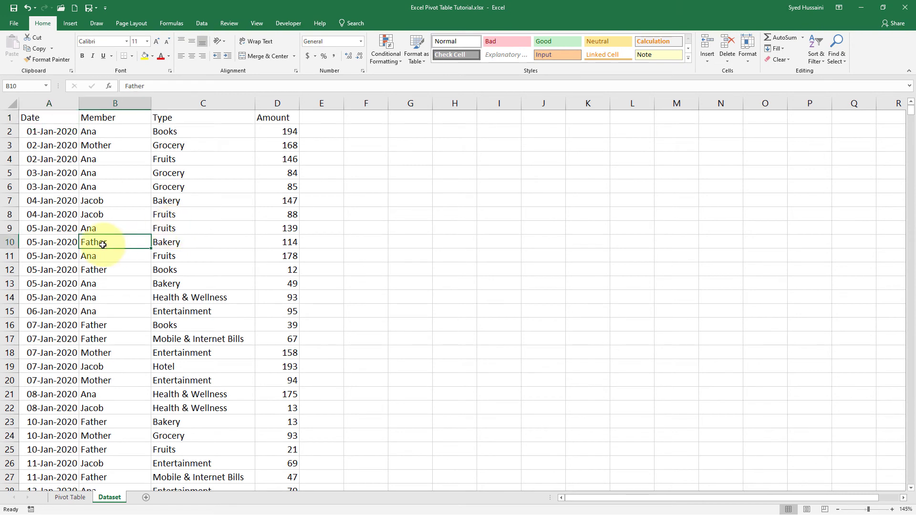
{"action": "left_click", "coordinate": [135, 172]}
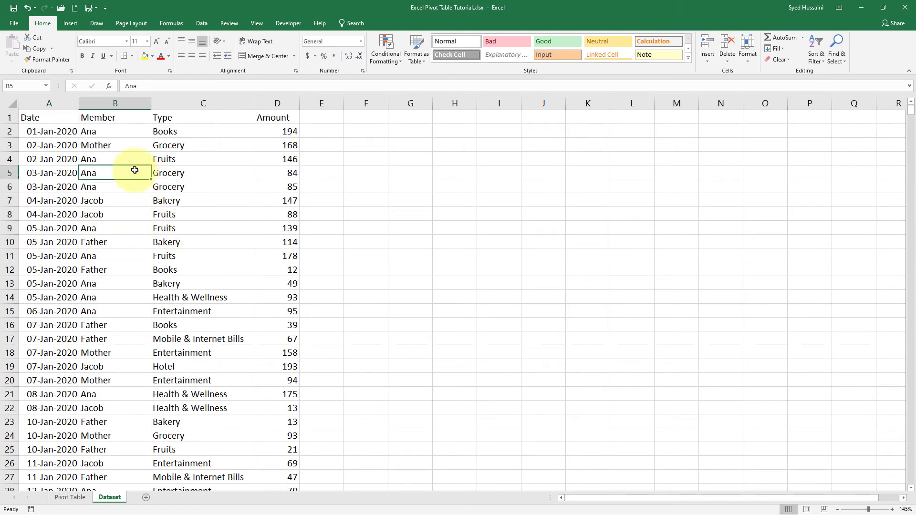
{"action": "left_click", "coordinate": [423, 57]}
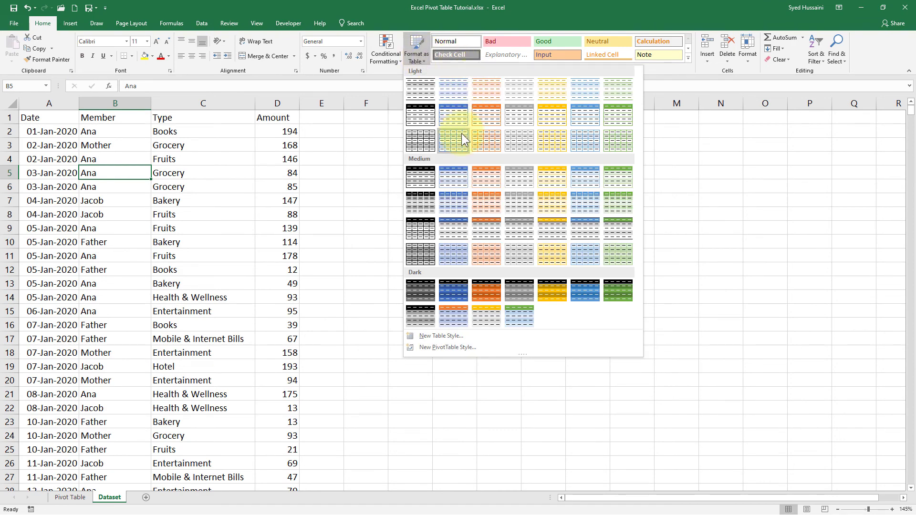
{"action": "left_click", "coordinate": [457, 179]}
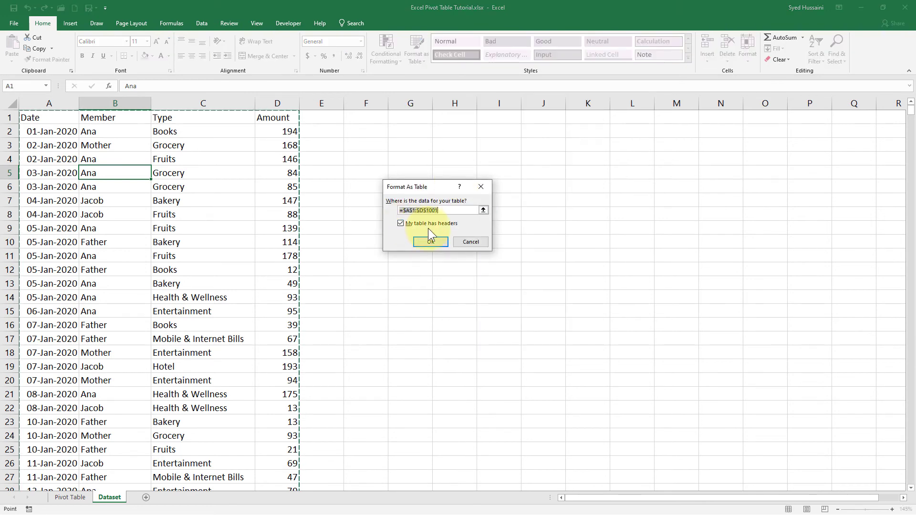
{"action": "left_click", "coordinate": [430, 243]}
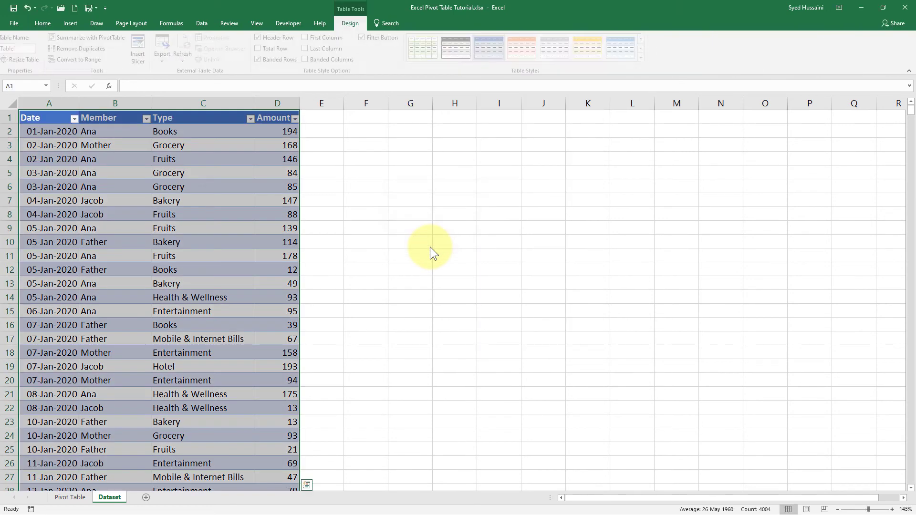
{"action": "left_click", "coordinate": [229, 197]}
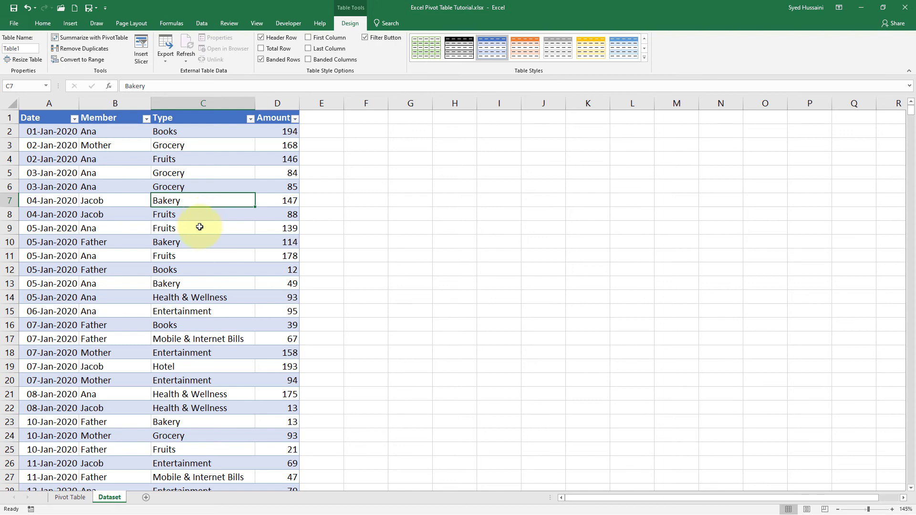
Change the PivotTable's data source to Table1 by selecting the whole formatted table on the Dataset sheet.
{"action": "left_click", "coordinate": [74, 499]}
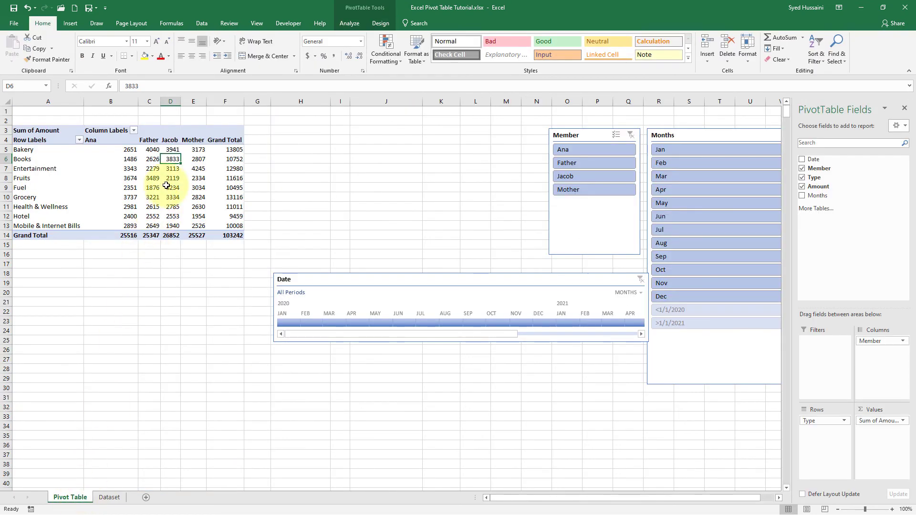
{"action": "left_click", "coordinate": [151, 197]}
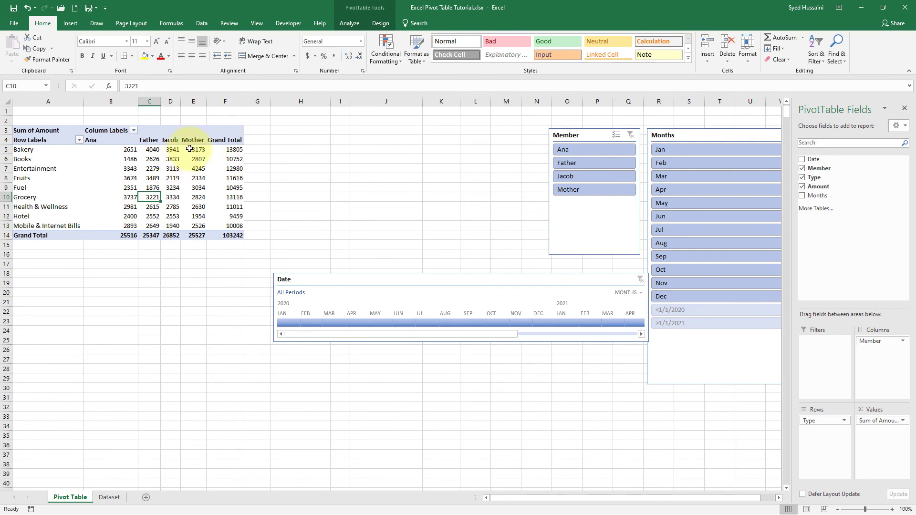
{"action": "left_click", "coordinate": [343, 20]}
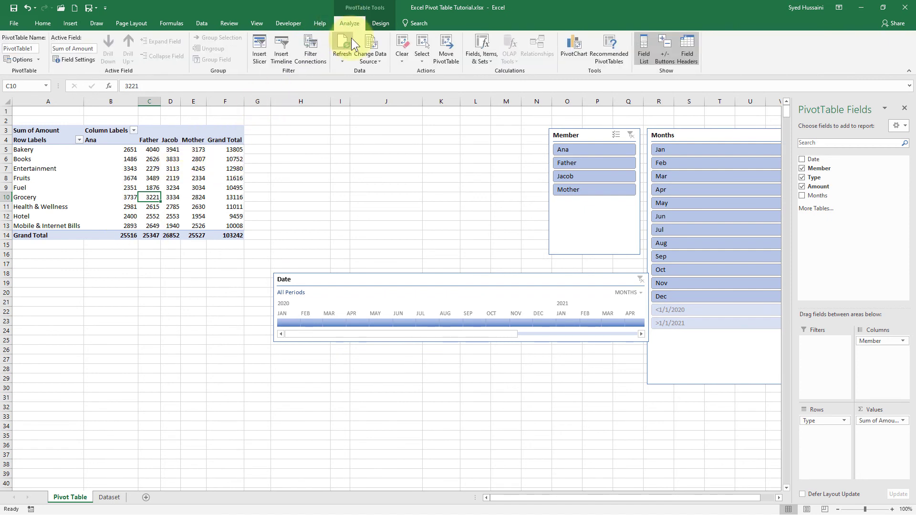
{"action": "left_click", "coordinate": [370, 45]}
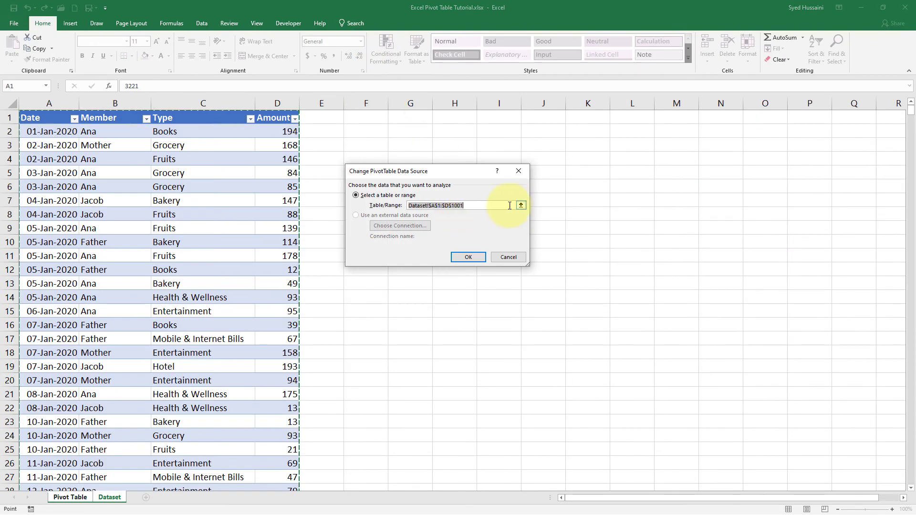
{"action": "key", "text": "BackSpace"}
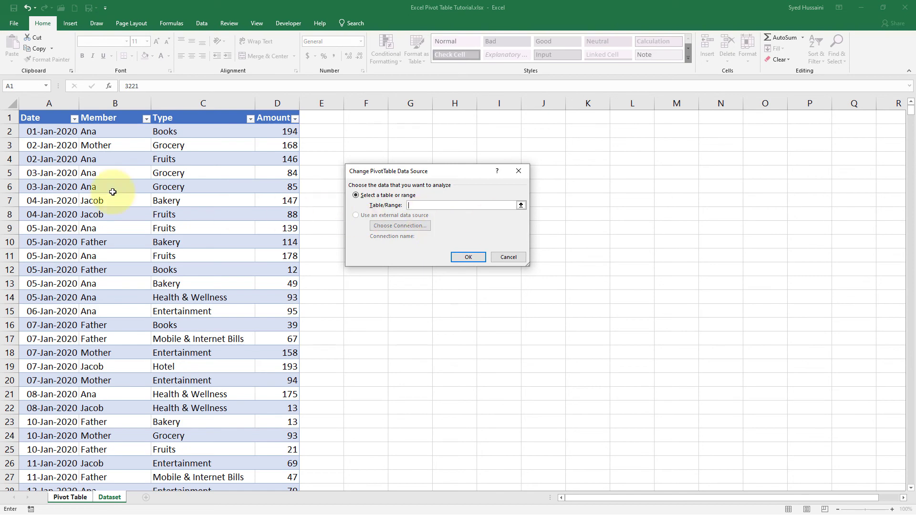
{"action": "left_click", "coordinate": [36, 123]}
{"action": "key", "text": "shift+Right"}
{"action": "key", "text": "shift+Right"}
{"action": "key", "text": "shift+Right"}
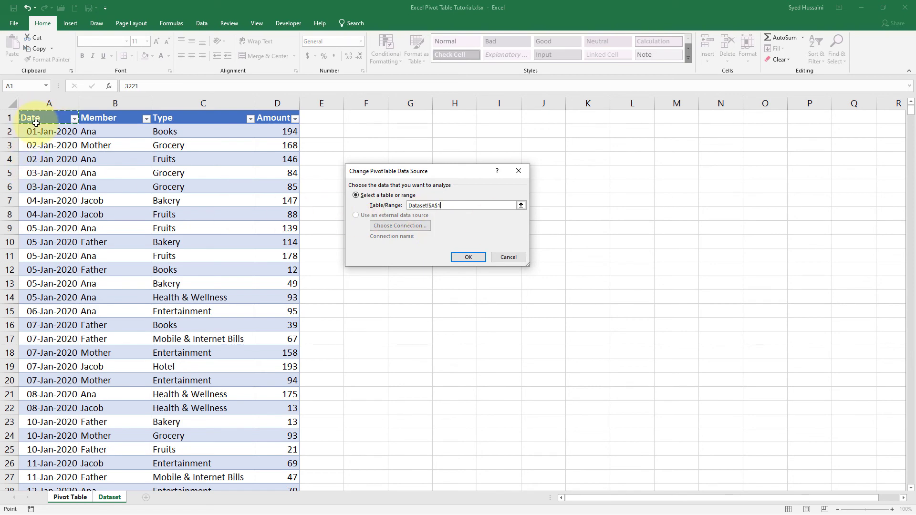
{"action": "key", "text": "ctrl+shift+Down"}
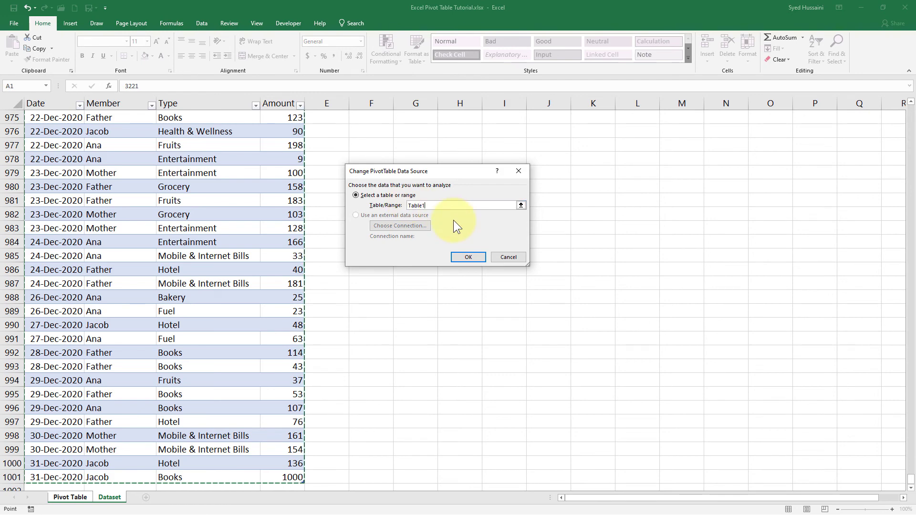
{"action": "left_click", "coordinate": [456, 256]}
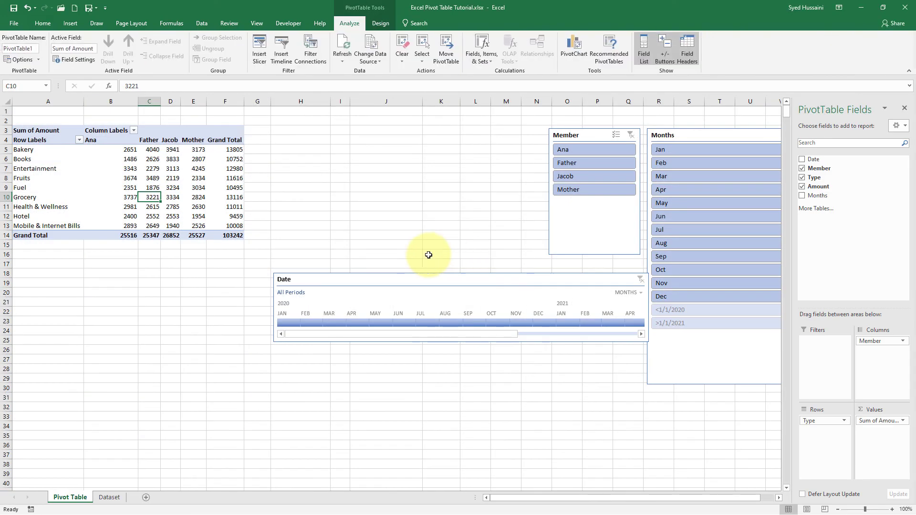
Add row 1002 to the Dataset table with date 31 Dec 2020, the daughter-column member's first name, type Hotel and amount 1000.
{"action": "left_click", "coordinate": [110, 497]}
{"action": "scroll", "coordinate": [148, 449], "scroll_direction": "down", "scroll_amount": 3}
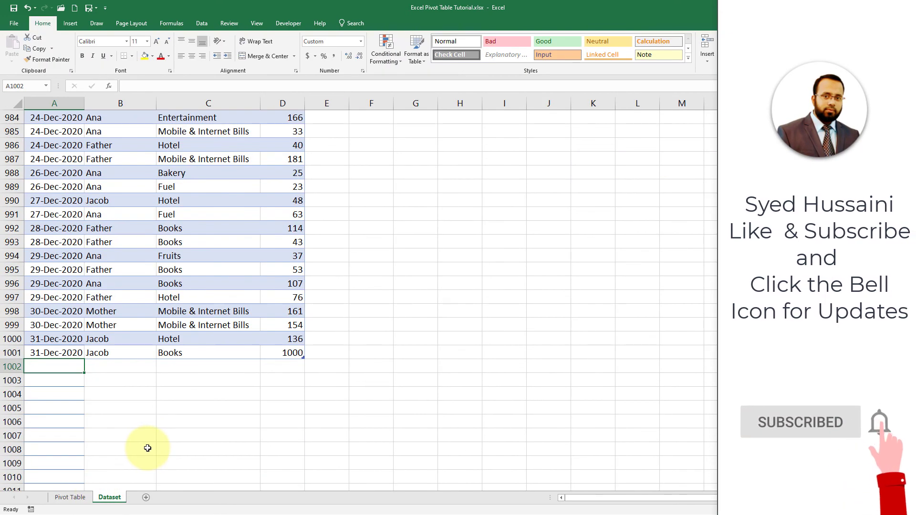
{"action": "type", "text": "31 dec 2020"}
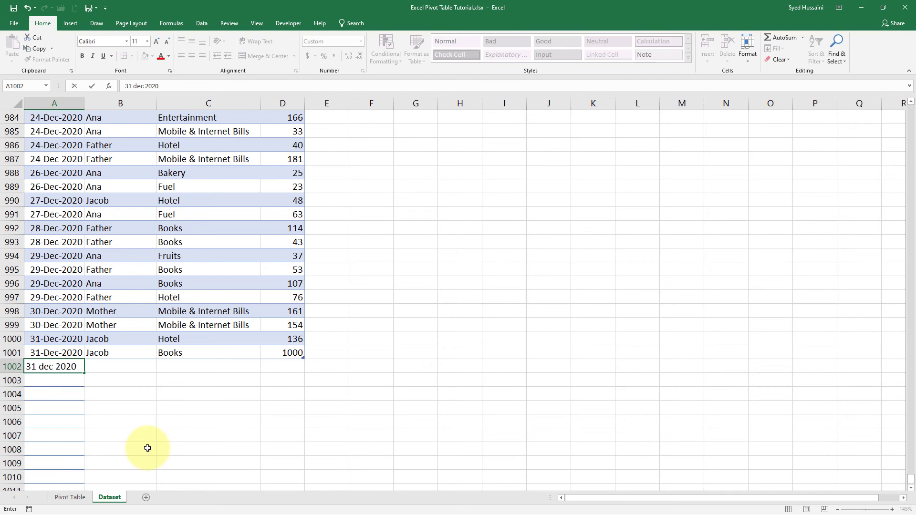
{"action": "key", "text": "Tab"}
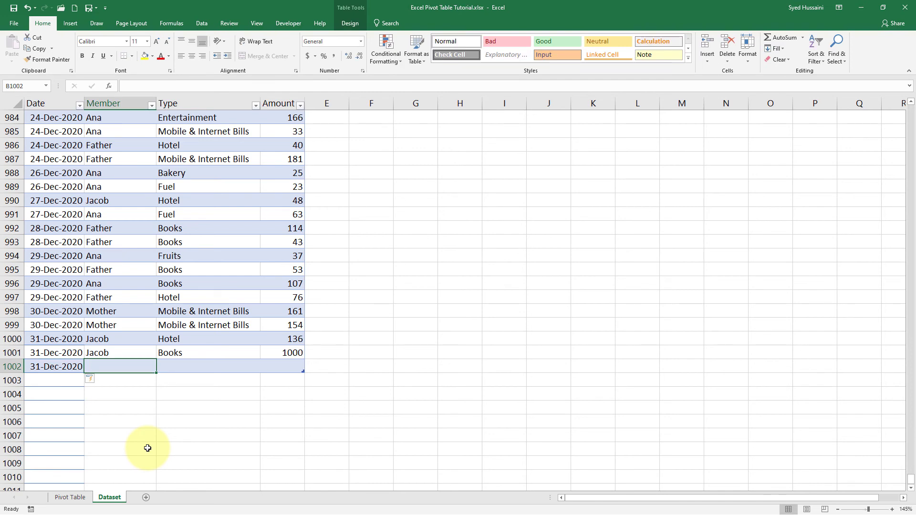
{"action": "type", "text": "ana"}
{"action": "key", "text": "Tab"}
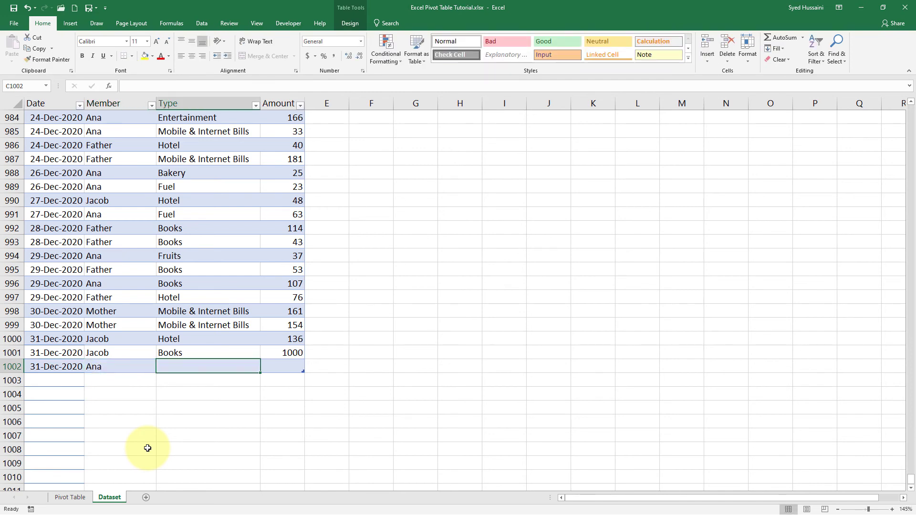
{"action": "type", "text": "hotel"}
{"action": "key", "text": "Tab"}
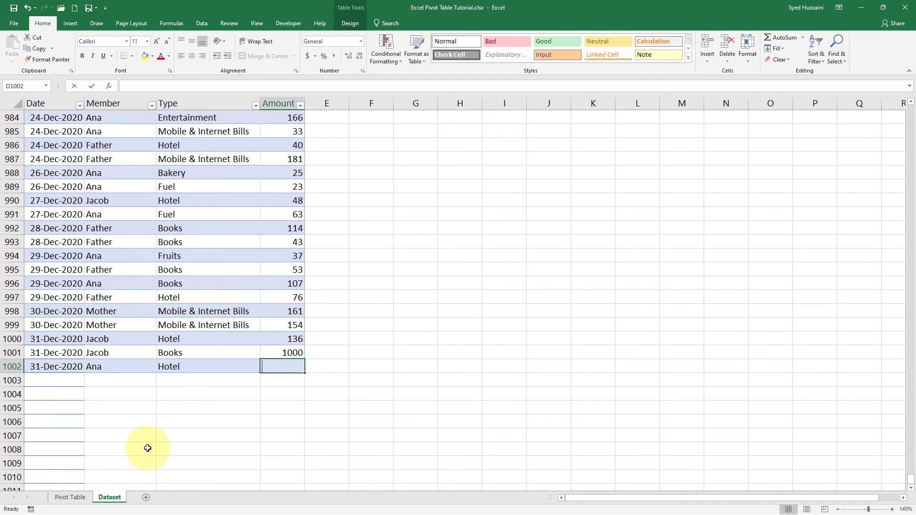
{"action": "type", "text": "1000"}
{"action": "key", "text": "Return"}
Refresh the PivotTable from the Hotel amount of the newly added row's member.
{"action": "left_click", "coordinate": [71, 497]}
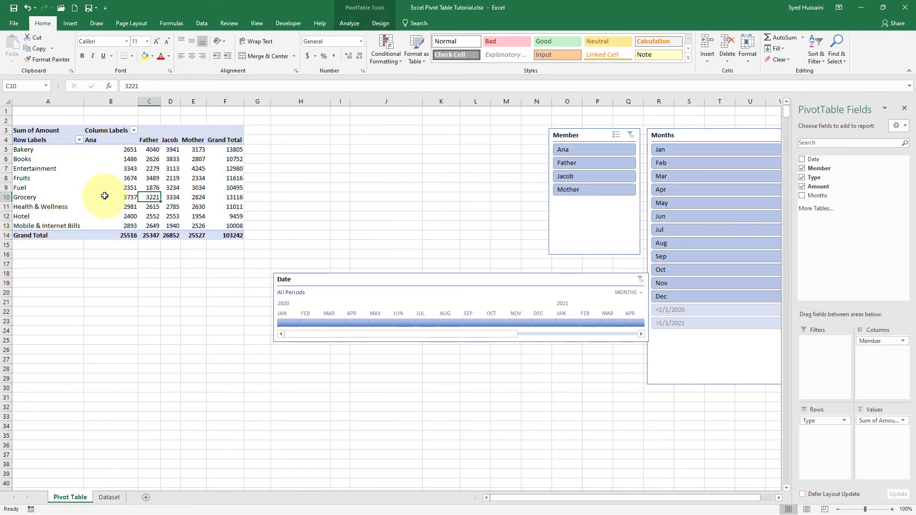
{"action": "left_click", "coordinate": [119, 217]}
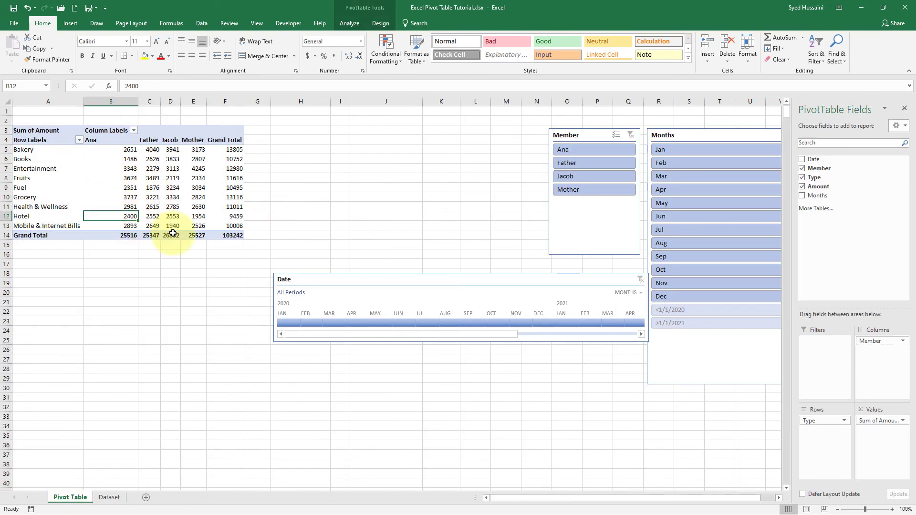
{"action": "right_click", "coordinate": [111, 217]}
{"action": "left_click", "coordinate": [148, 257]}
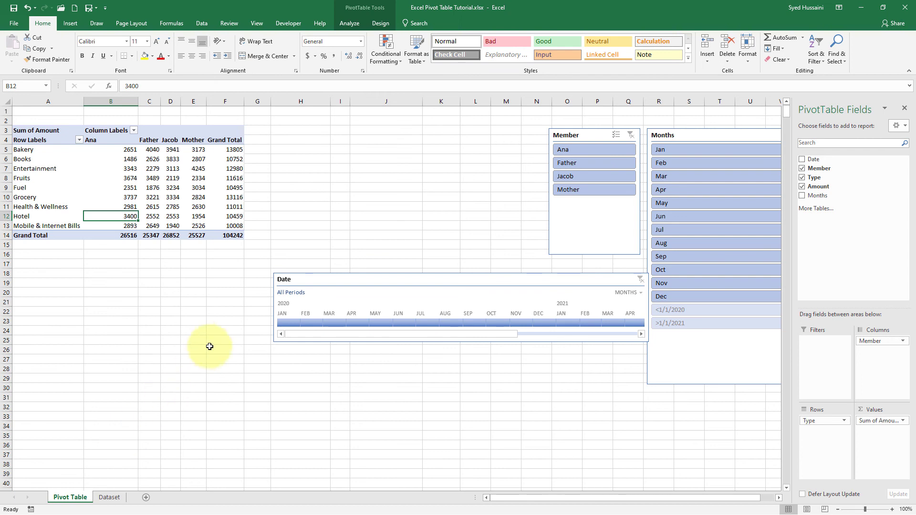
Enable refreshing the PivotTable's data when opening the file in the PivotTable options.
{"action": "right_click", "coordinate": [139, 166]}
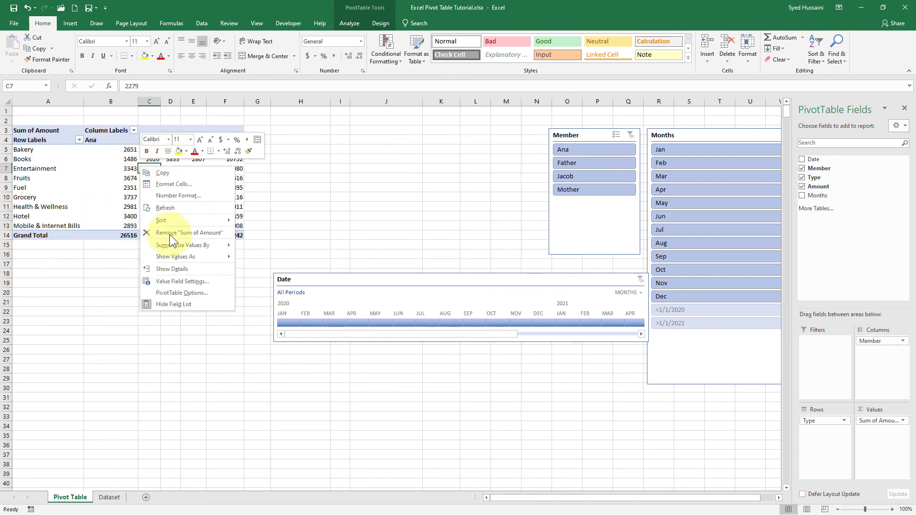
{"action": "left_click", "coordinate": [213, 295]}
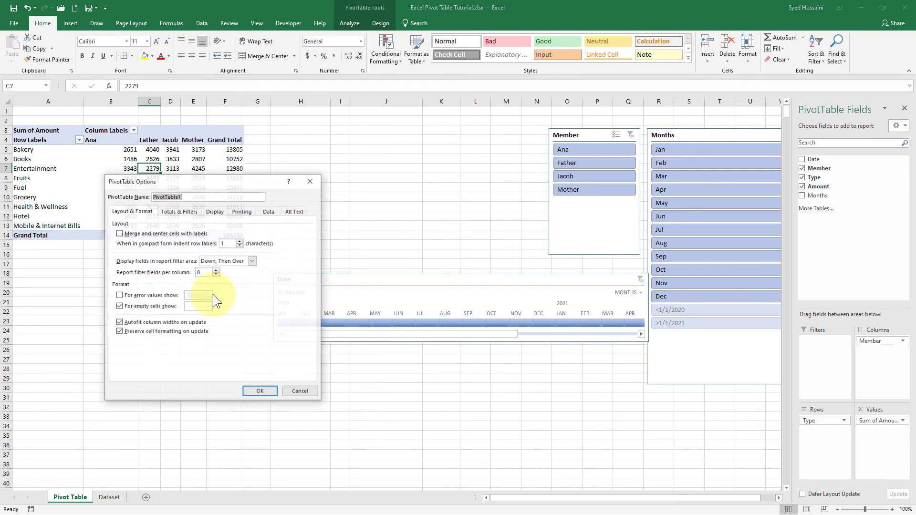
{"action": "left_click", "coordinate": [269, 212]}
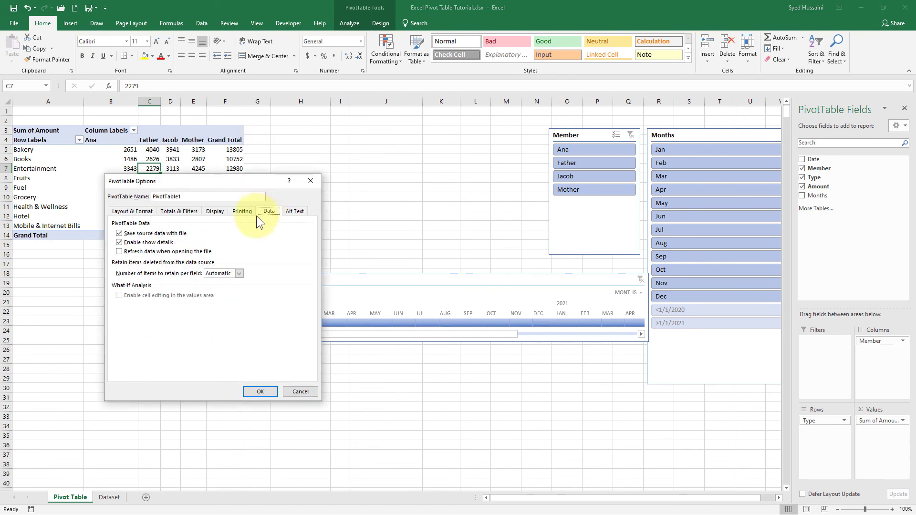
{"action": "left_click", "coordinate": [119, 252]}
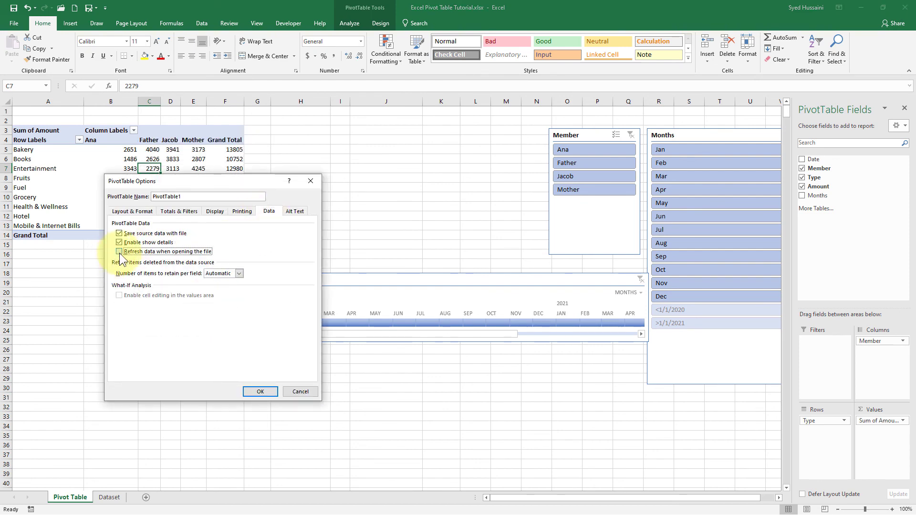
{"action": "left_click", "coordinate": [260, 392]}
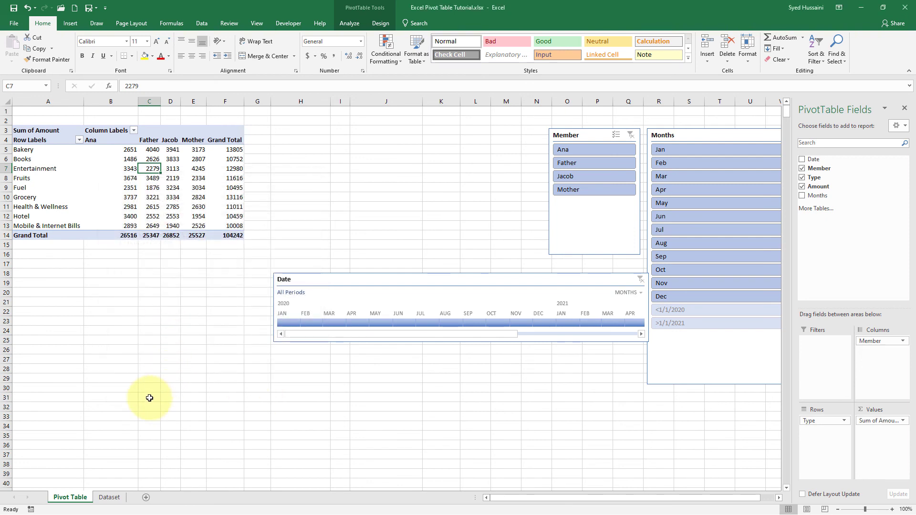
Add row 1003 to the Dataset table with date 31 Dec 2020, member Father, type Books and amount 1000.
{"action": "left_click", "coordinate": [113, 501]}
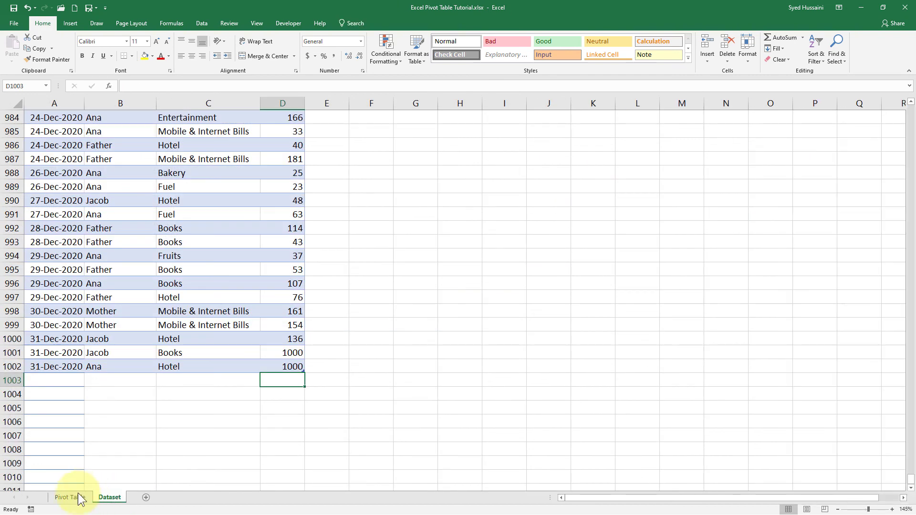
{"action": "left_click", "coordinate": [58, 382]}
{"action": "type", "text": "31 de"}
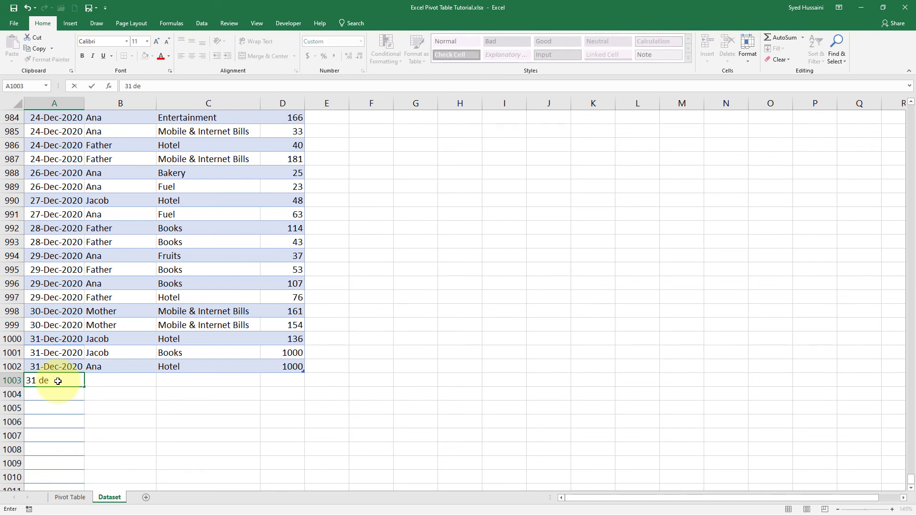
{"action": "type", "text": "c 2020"}
{"action": "key", "text": "Tab"}
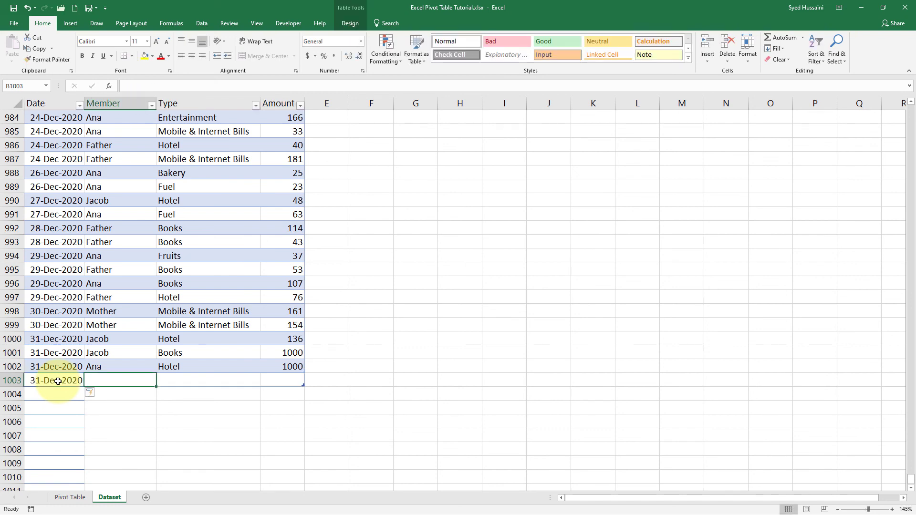
{"action": "type", "text": "father"}
{"action": "key", "text": "Tab"}
{"action": "type", "text": "bo"}
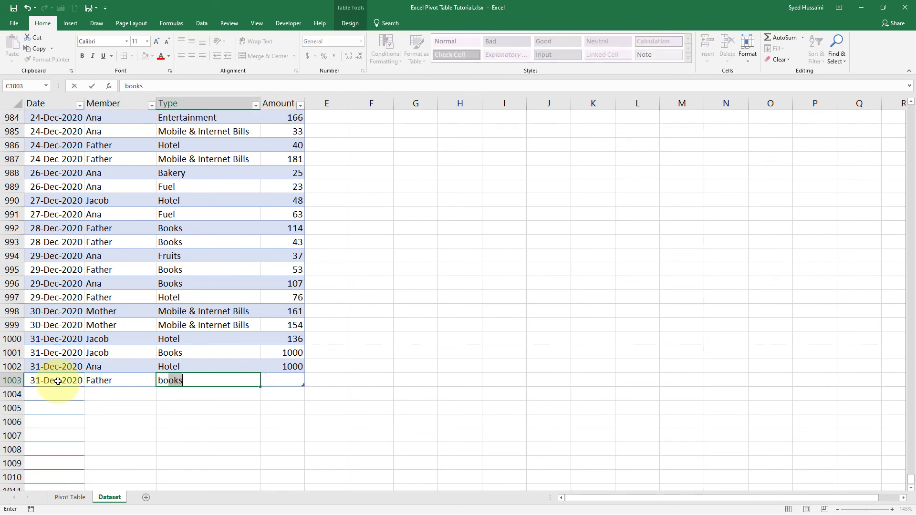
{"action": "key", "text": "Tab"}
{"action": "type", "text": "1000"}
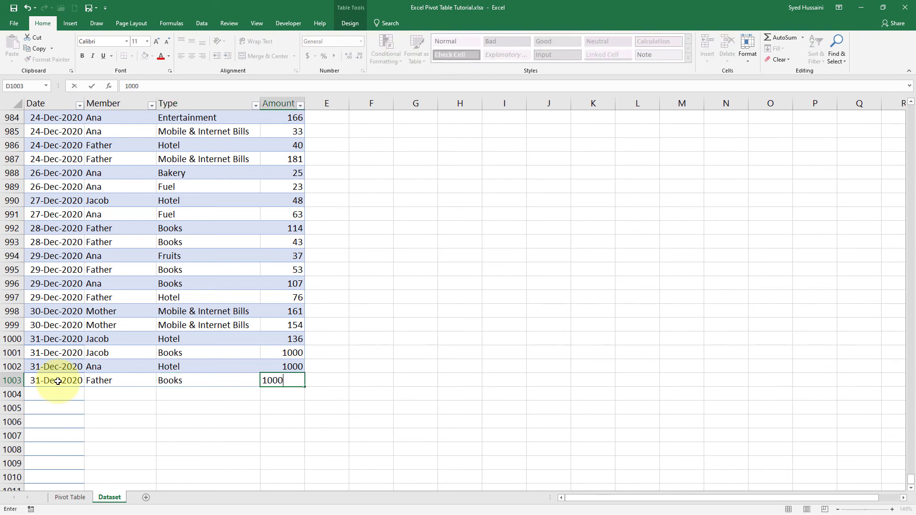
{"action": "key", "text": "Return"}
Check Father's Books amount in the PivotTable, and close and reopen the Excel Pivot Table Tutorial workbook to refresh it.
{"action": "left_click", "coordinate": [70, 497]}
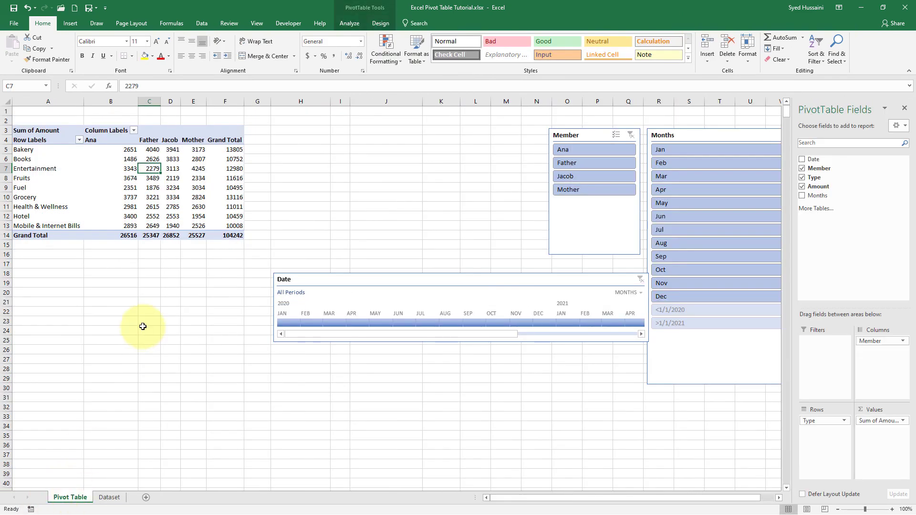
{"action": "left_click", "coordinate": [149, 159]}
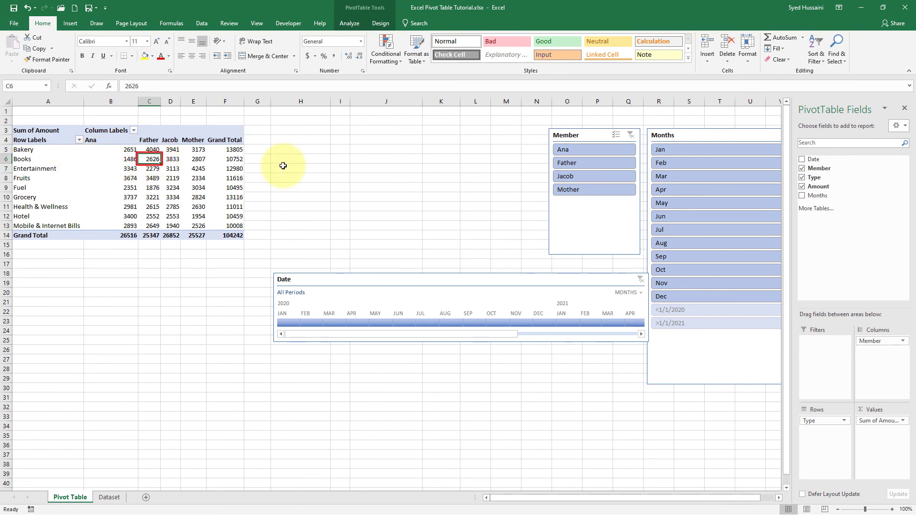
{"action": "left_click", "coordinate": [15, 23]}
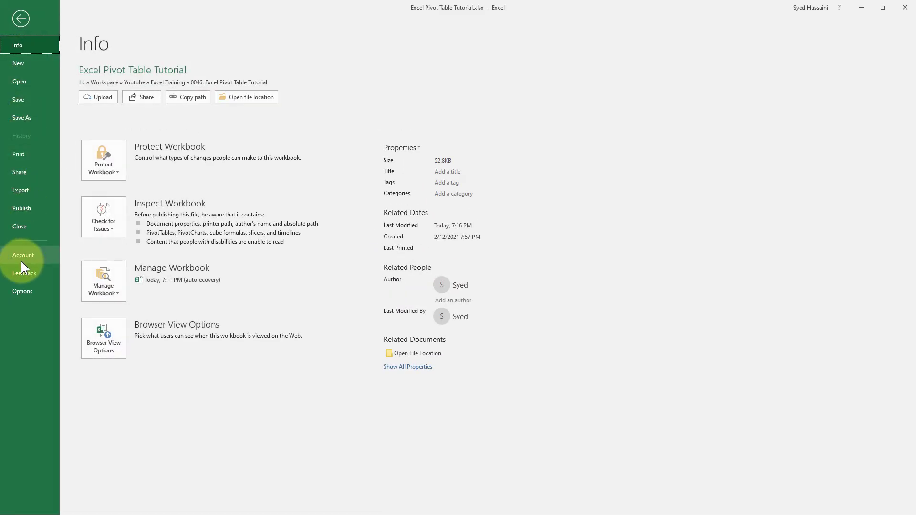
{"action": "left_click", "coordinate": [13, 225]}
{"action": "left_click", "coordinate": [16, 23]}
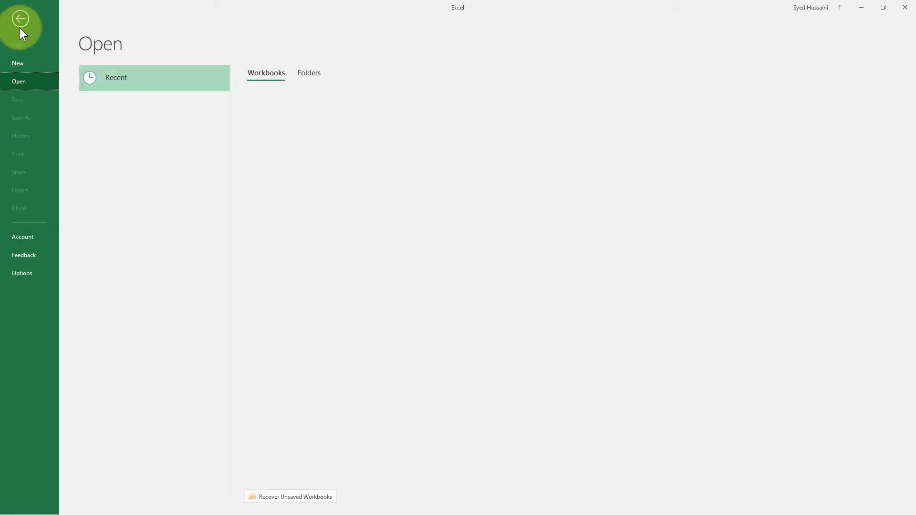
{"action": "left_click", "coordinate": [318, 131]}
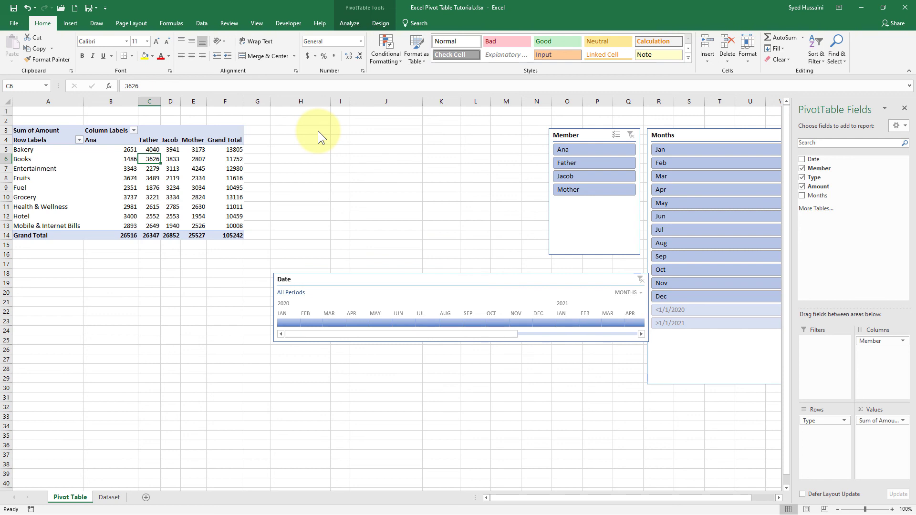
Apply the light-blue Medium PivotTable style with a solid blue header to the expenses PivotTable.
{"action": "left_click", "coordinate": [140, 196]}
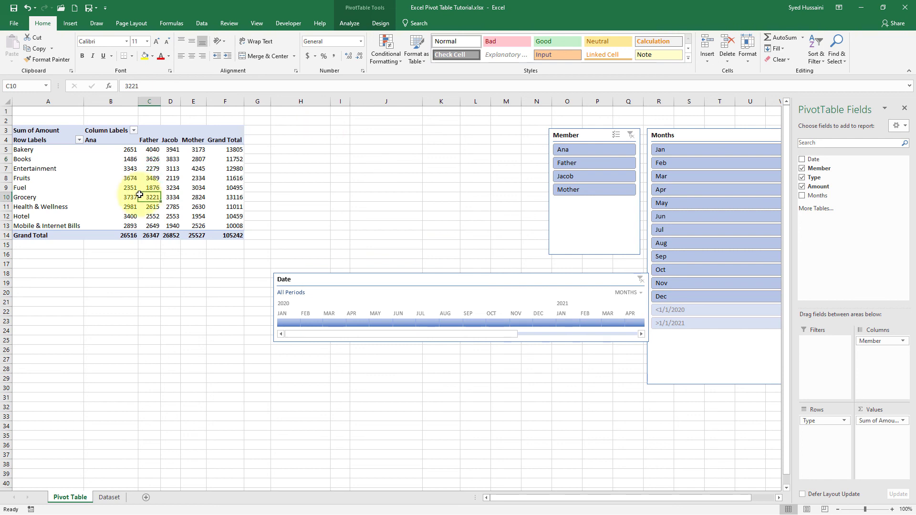
{"action": "left_click", "coordinate": [88, 185]}
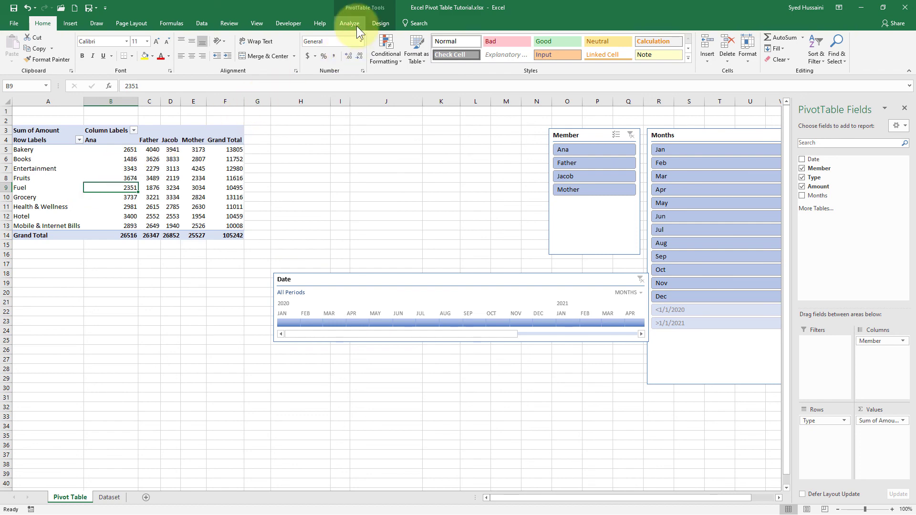
{"action": "left_click", "coordinate": [377, 22]}
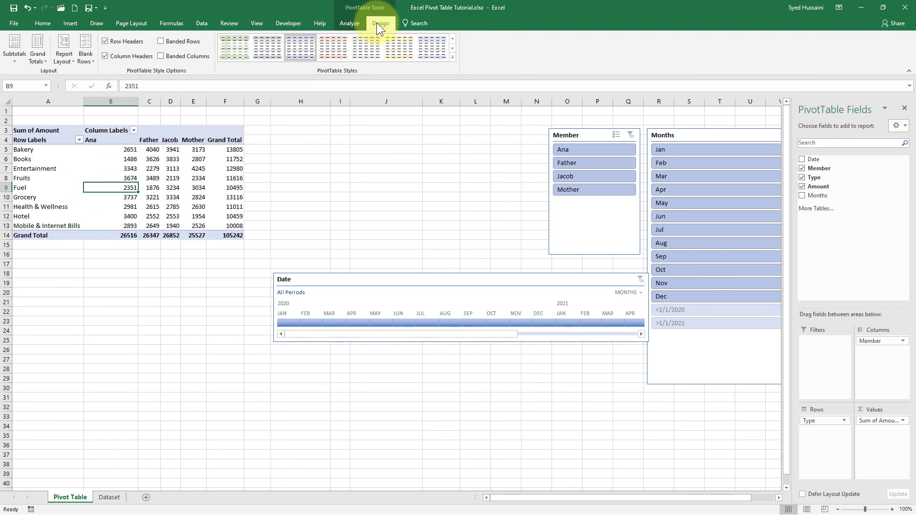
{"action": "left_click", "coordinate": [452, 57]}
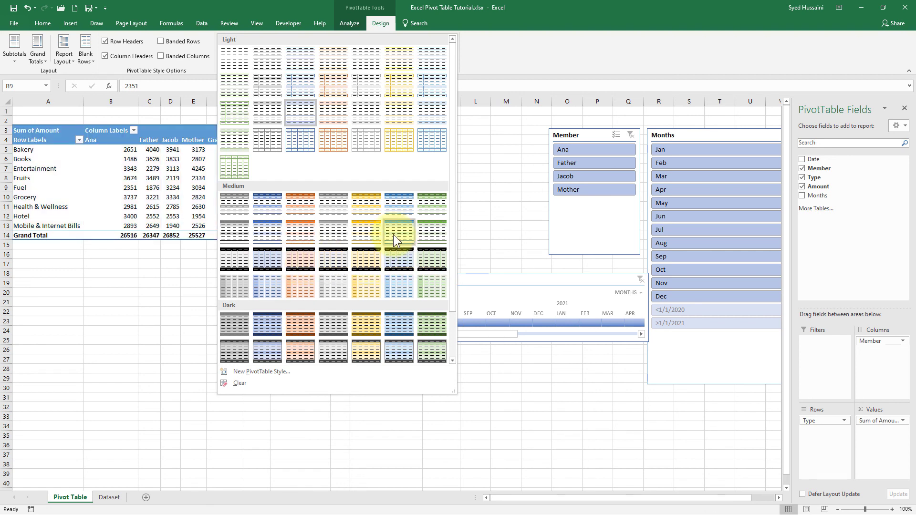
{"action": "left_click", "coordinate": [402, 203]}
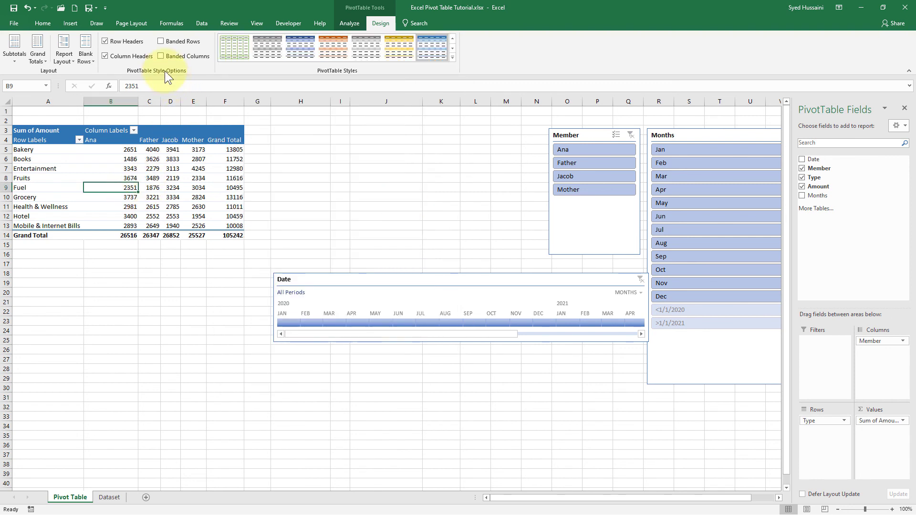
Turn on banded columns and banded rows for the PivotTable.
{"action": "left_click", "coordinate": [164, 54]}
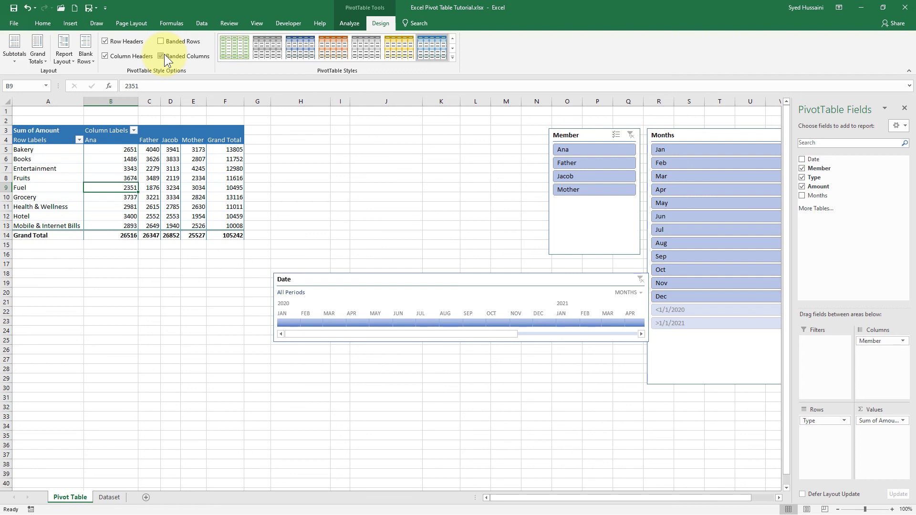
{"action": "left_click", "coordinate": [165, 42]}
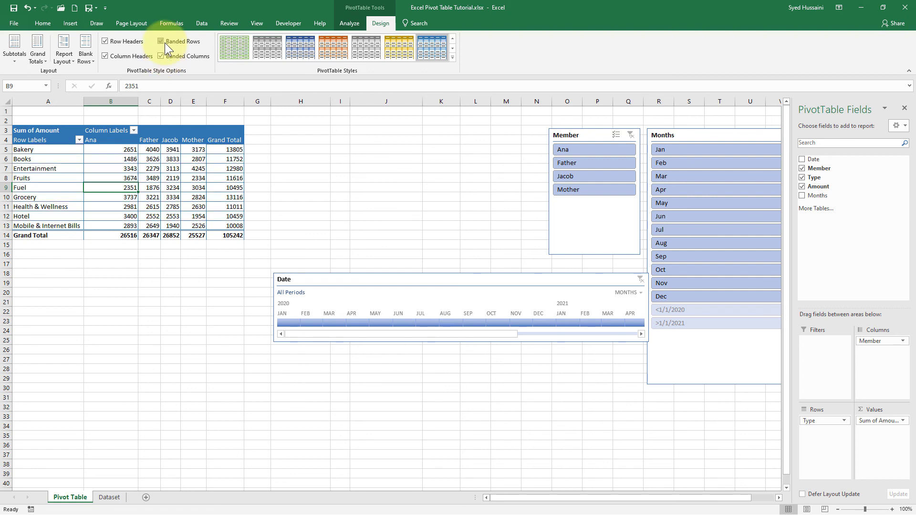
{"action": "left_click", "coordinate": [172, 197]}
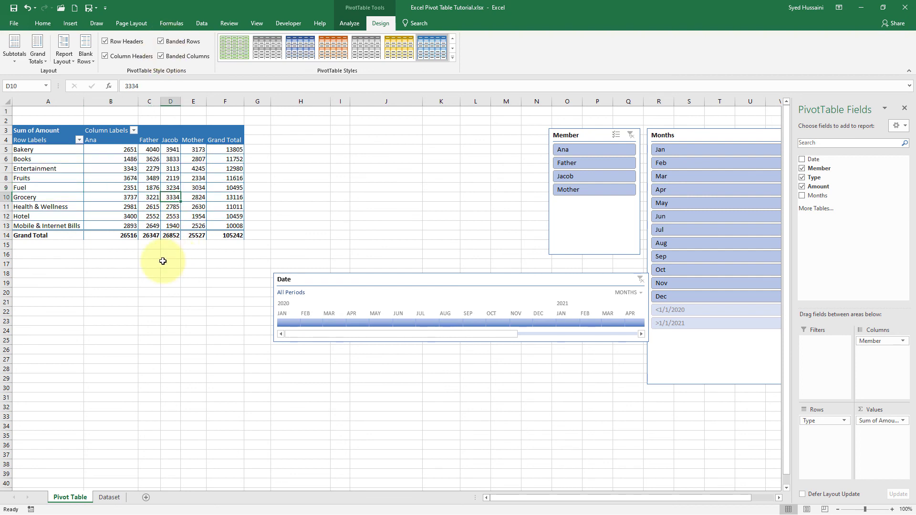